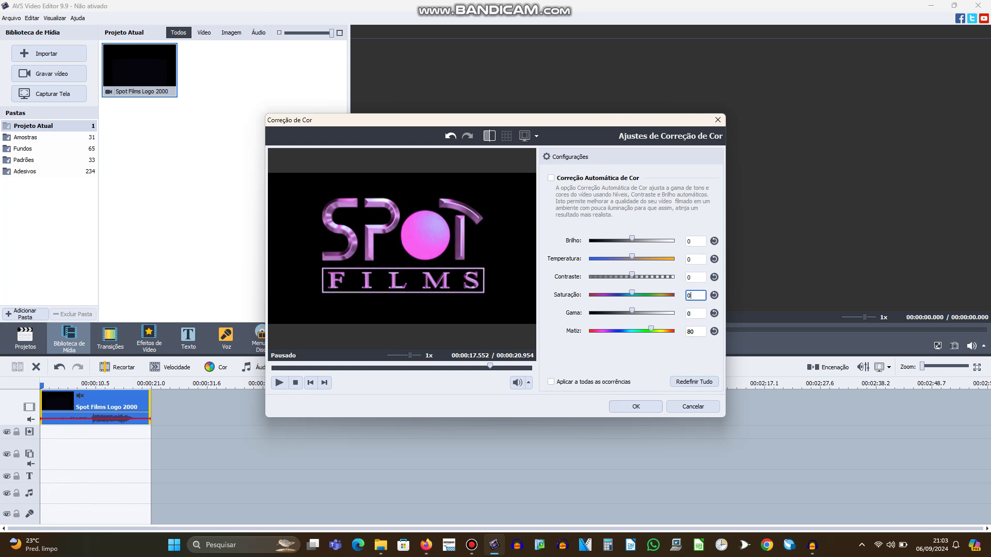
Step: Apply the clip's colour correction and add the Onda effect to the effects line, trimmed to the clip's end
click(636, 406)
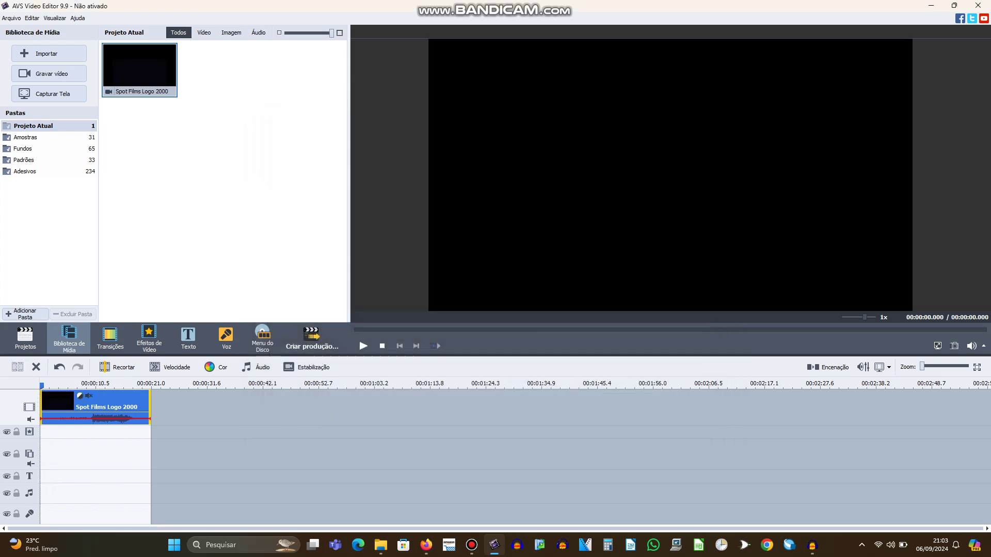
click(149, 338)
scroll(217, 176, down, 5)
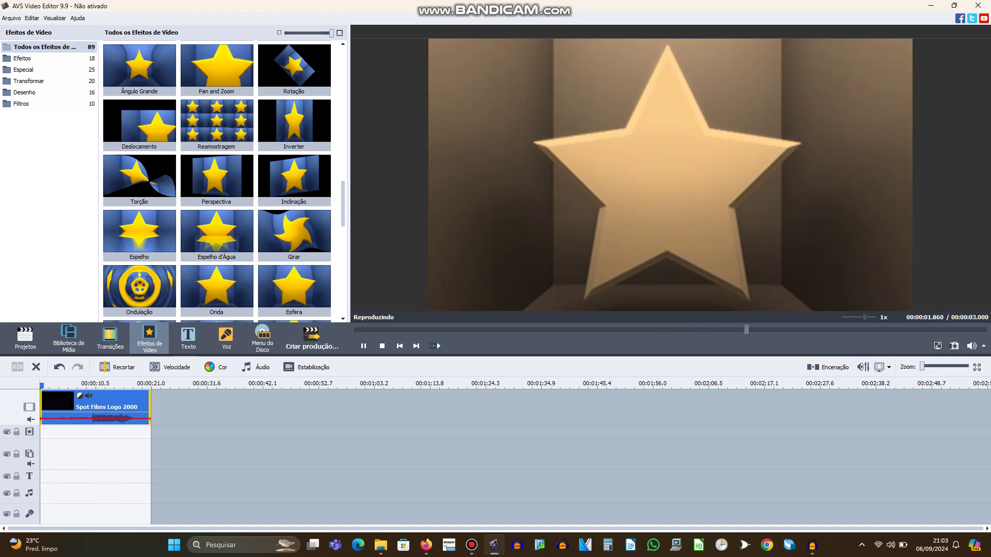
click(216, 290)
mouse_move(217, 289)
mouse_down()
mouse_move(213, 371)
mouse_move(89, 470)
mouse_move(89, 433)
mouse_up()
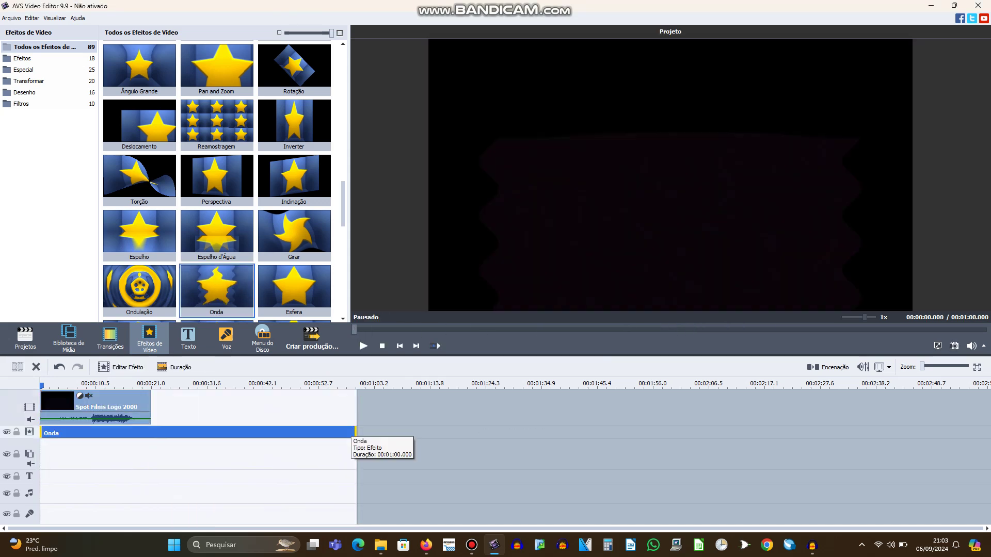
click(150, 432)
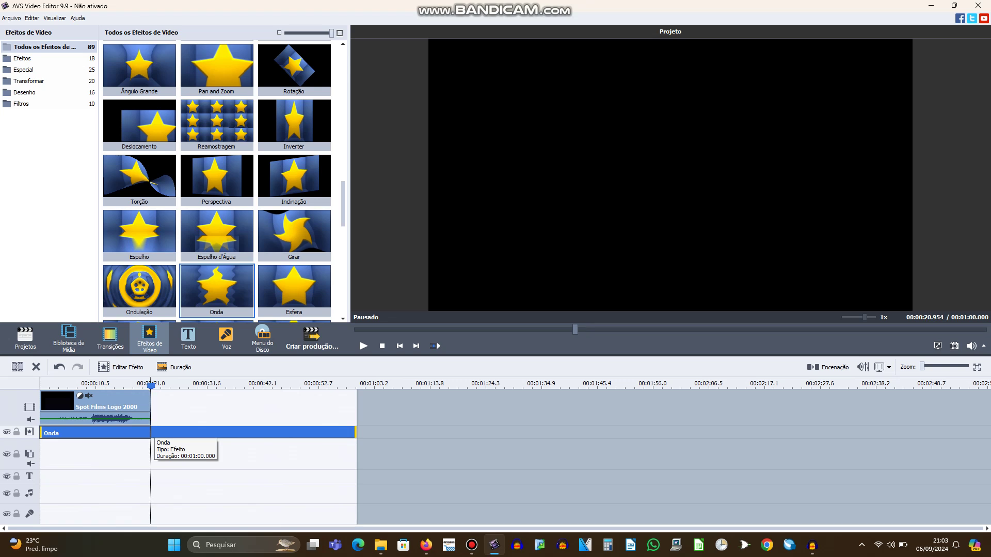
drag(150, 432, 150, 433)
Step: Configure the Onda effect with Velocidade 0, Vertical off, Amplitude 40 and Desloc. 15, and apply it
click(121, 367)
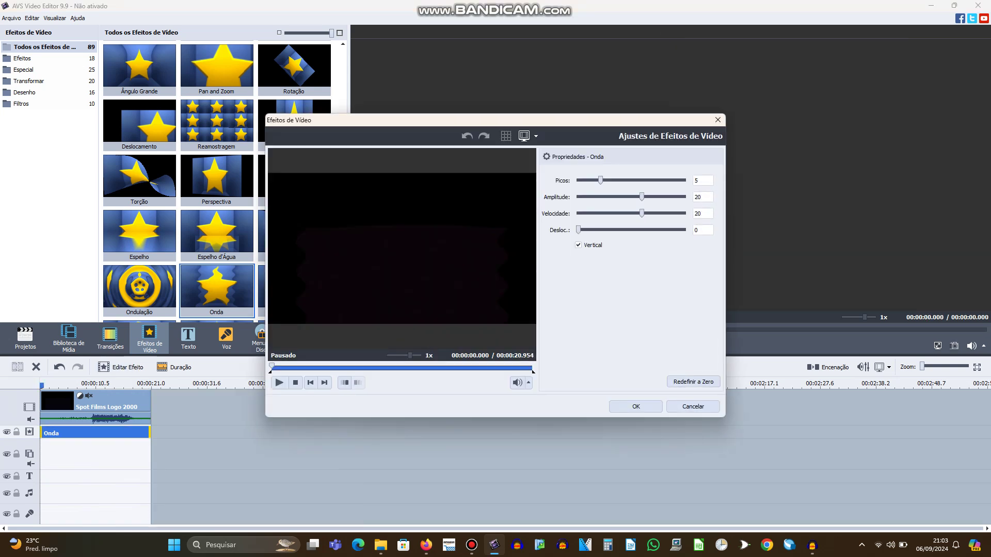
click(495, 367)
text(0)
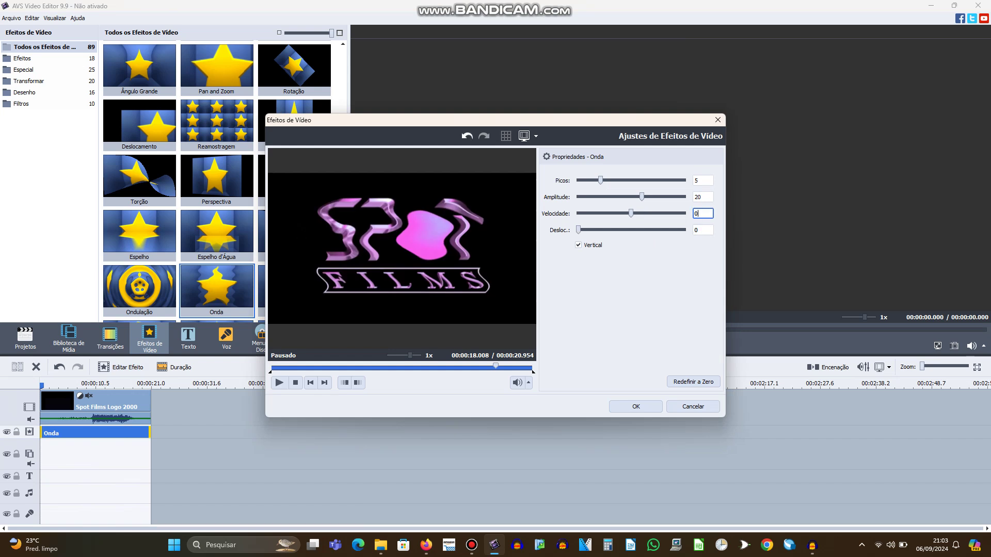
click(578, 245)
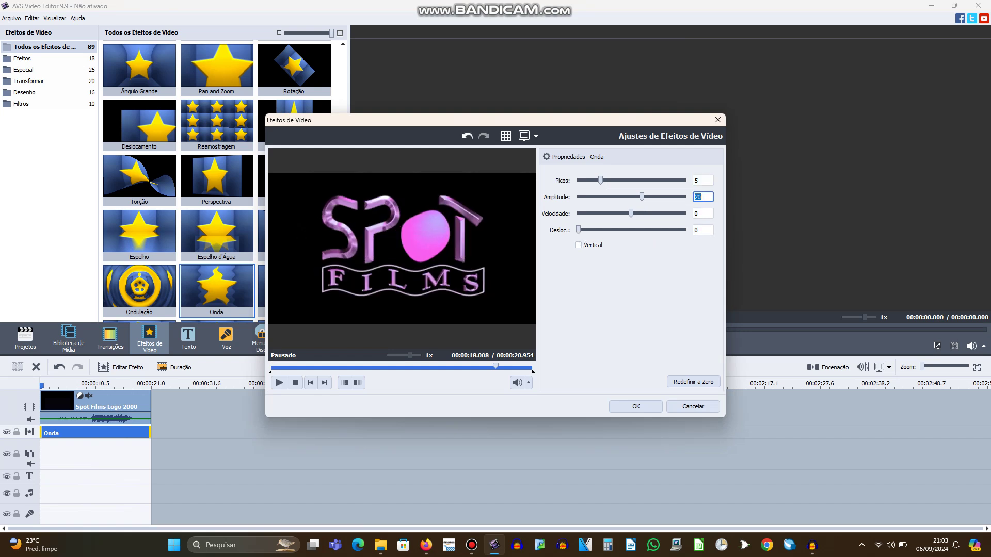
text(40)
key(Tab)
key(Tab)
key(Tab)
key(Tab)
text(15)
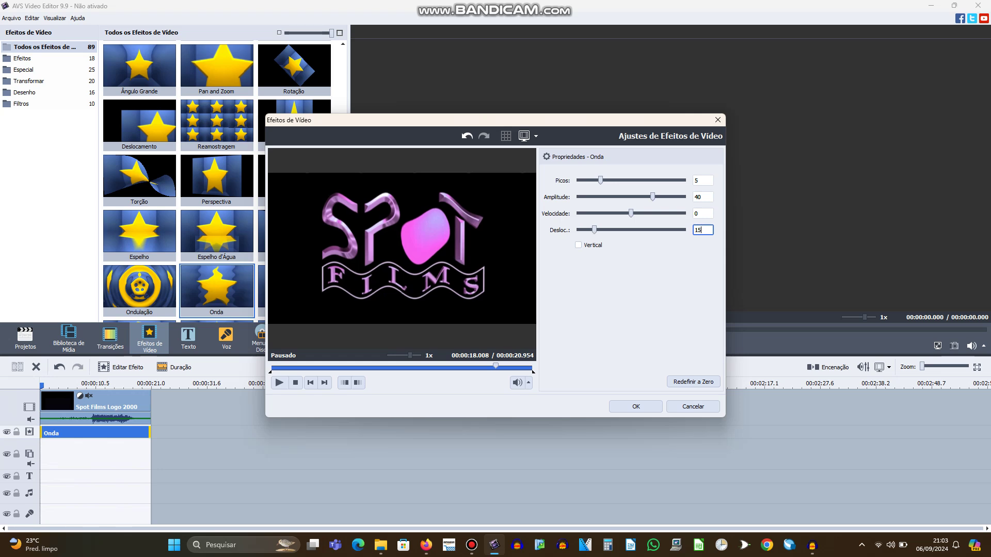
click(636, 407)
Step: Add a second video effects line and move the Onda effect down to it
right_click(36, 433)
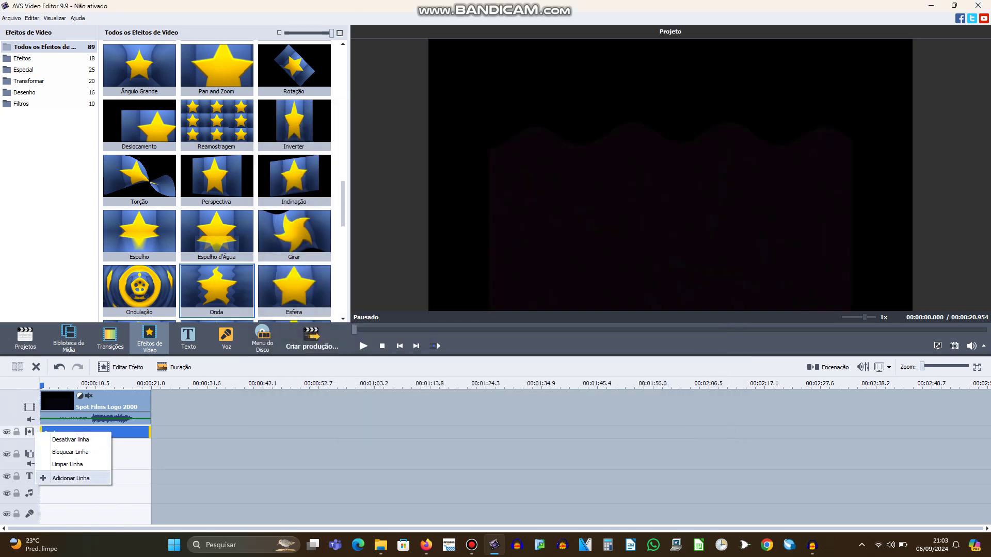
click(71, 478)
drag(77, 432, 77, 446)
Step: Place the Simulação de TV effect on the empty effects line above Onda, trimmed to the clip's length
scroll(216, 178, up, 5)
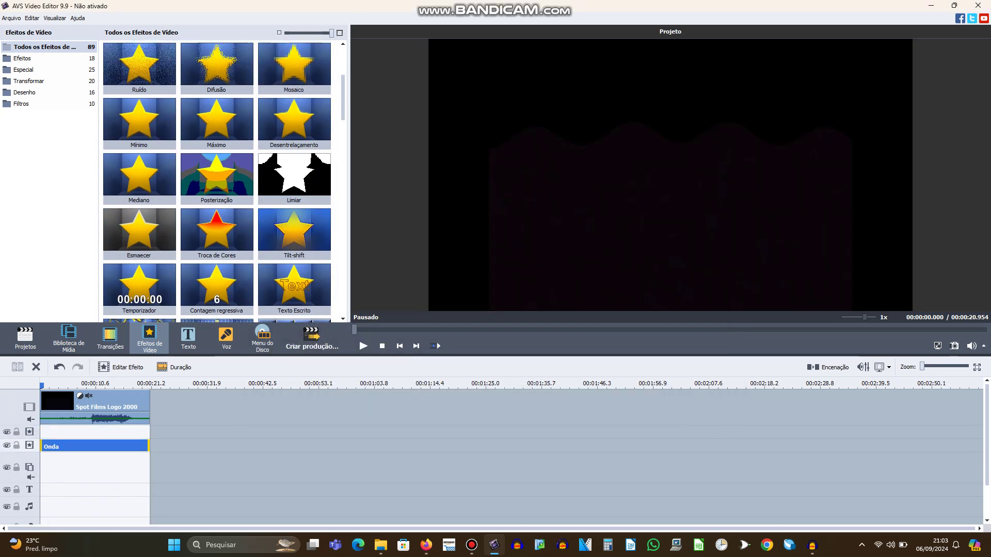
scroll(217, 181, down, 6)
drag(217, 180, 87, 433)
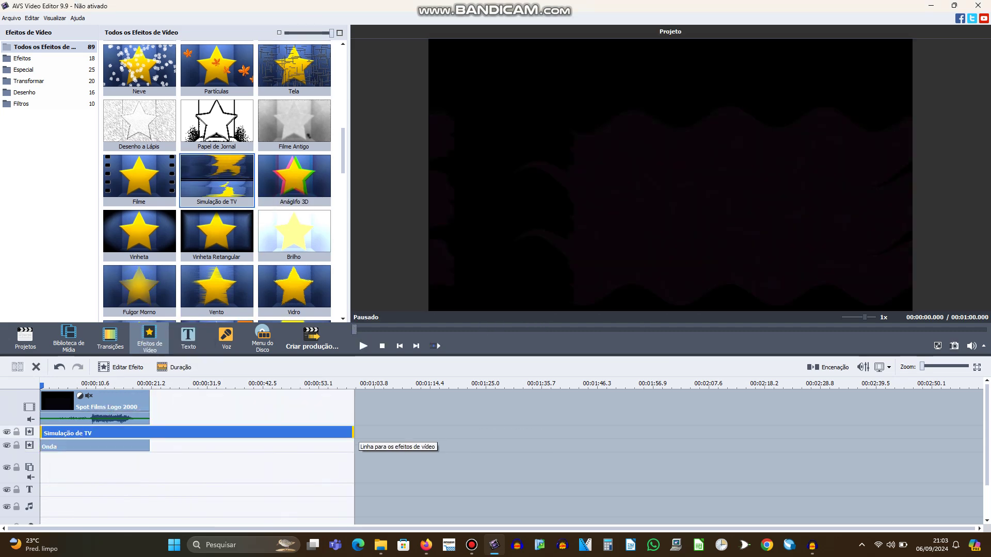
drag(353, 433, 149, 432)
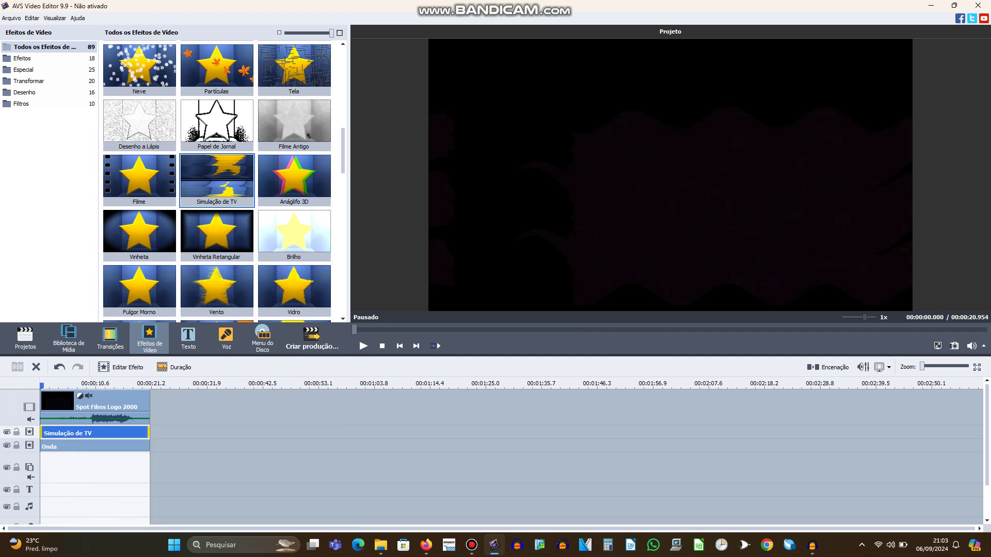
Step: In the Simulação de TV properties, set Tam. Interframe to 0, Desloc. Vertical to 0 and Veloc. Vertical to 10
click(120, 367)
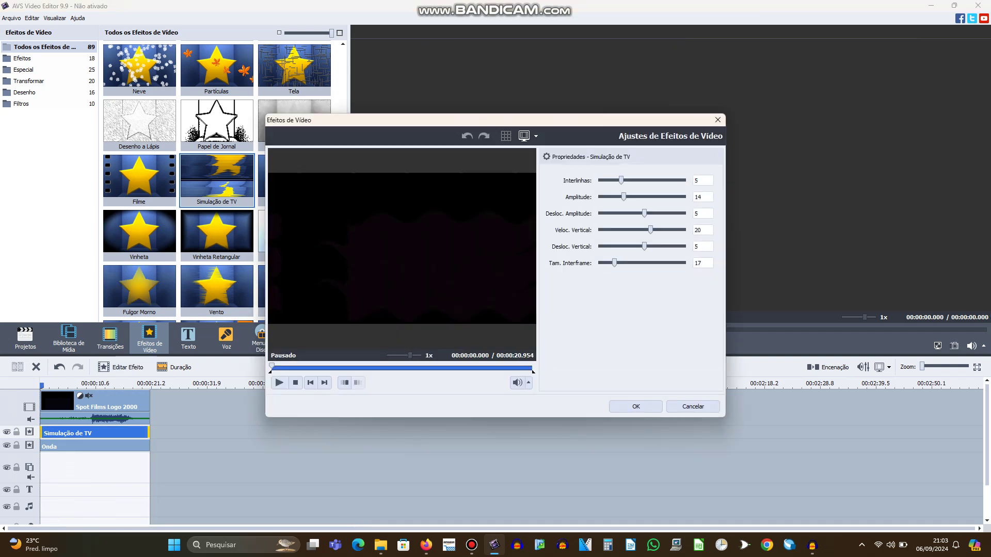
click(504, 368)
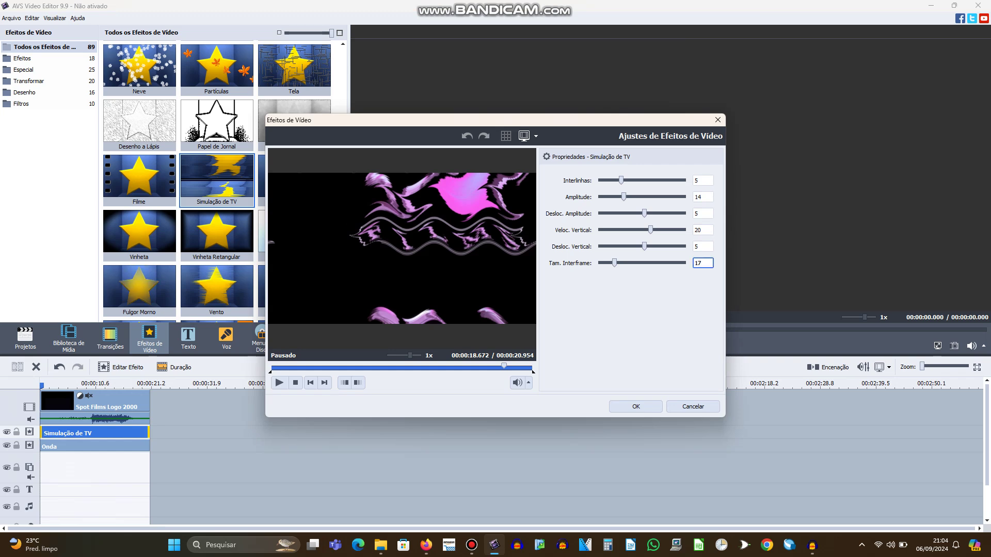
text(0)
key(shift+Tab)
text(0)
key(shift+Tab)
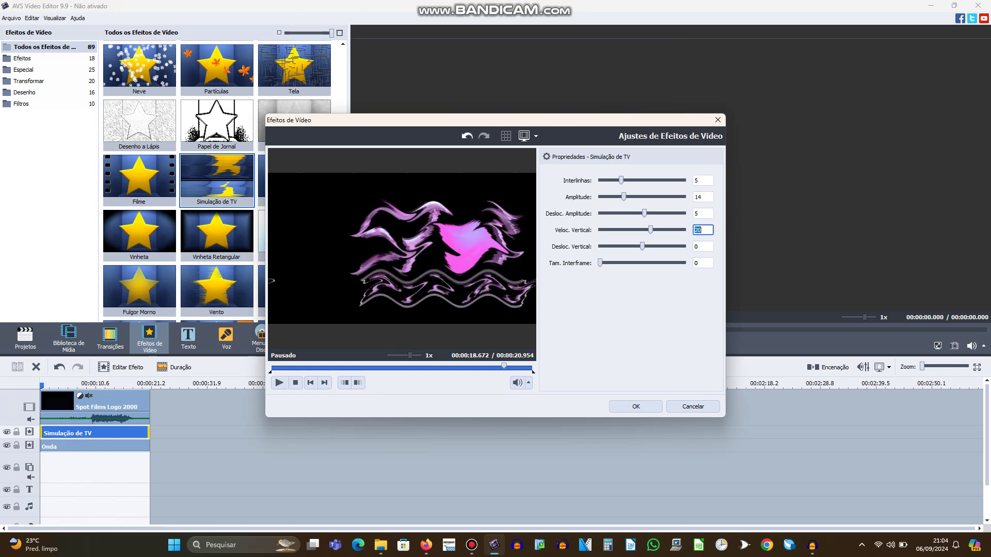
text(10)
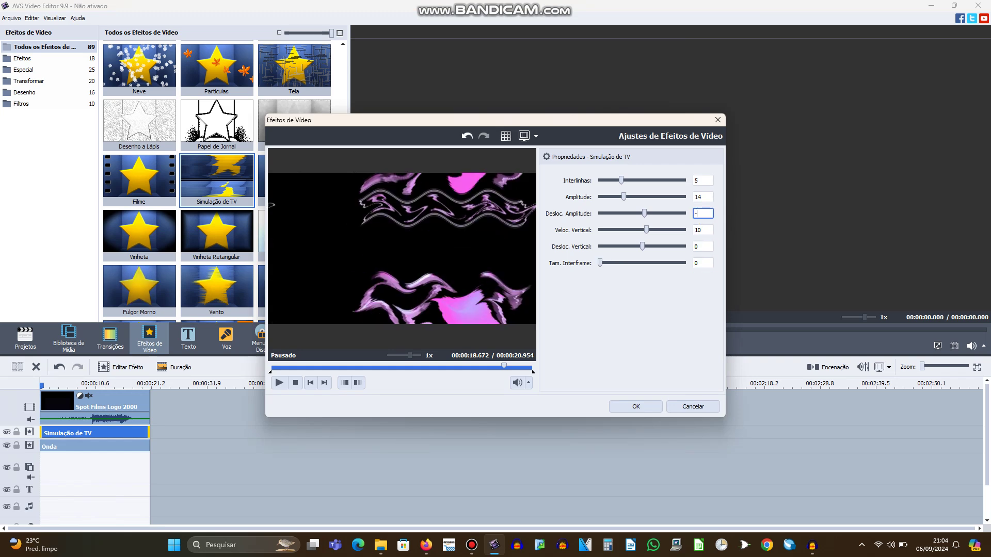
Step: Set Desloc. Amplitude to -12, Amplitude to 3 and Interlinhas to 0 for Simulação de TV, and apply the settings
text(2)
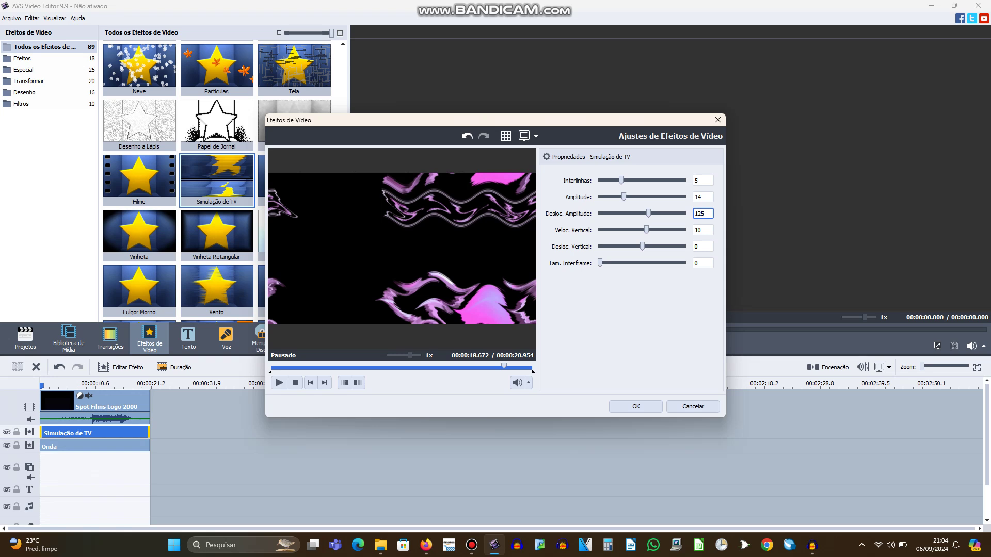
text(-)
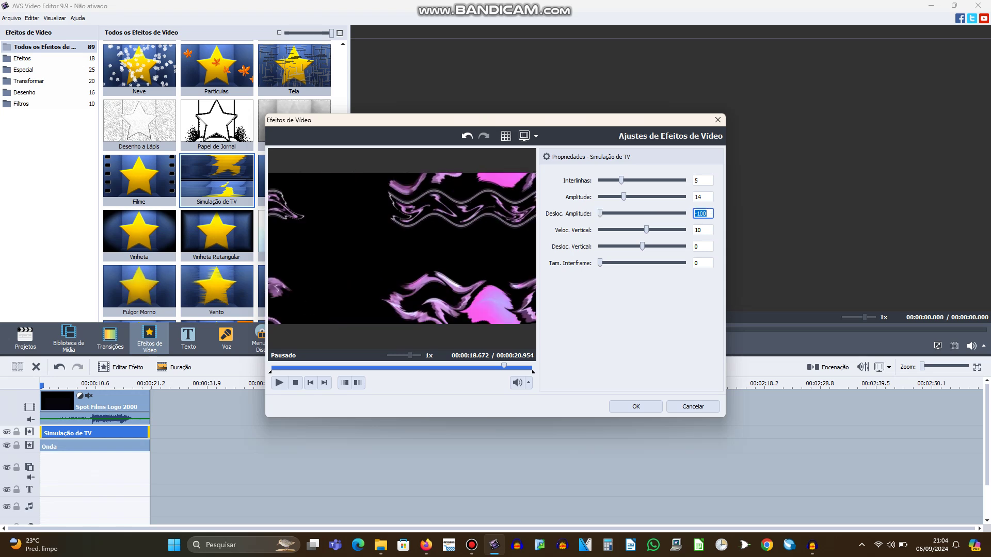
text(12)
key(shift+Tab)
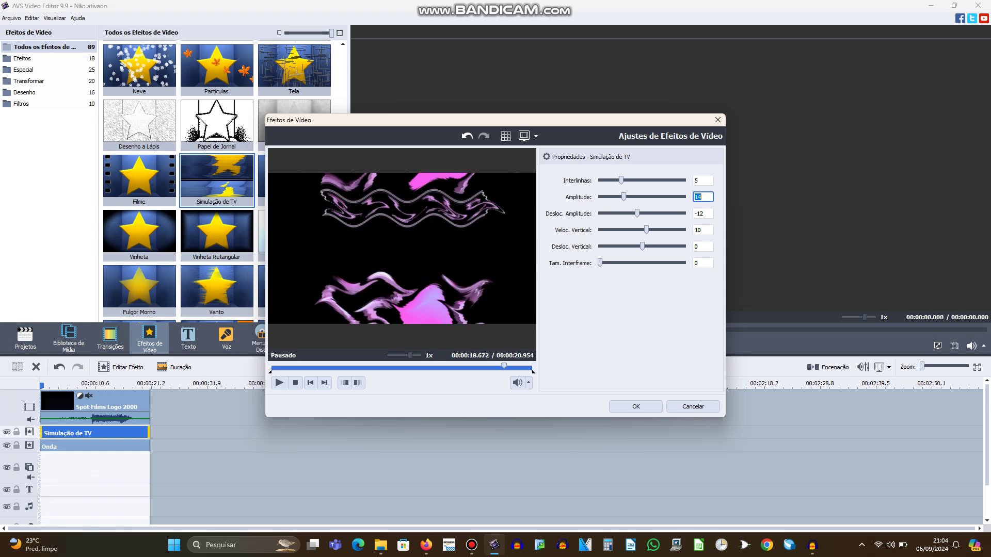
key(shift+Tab)
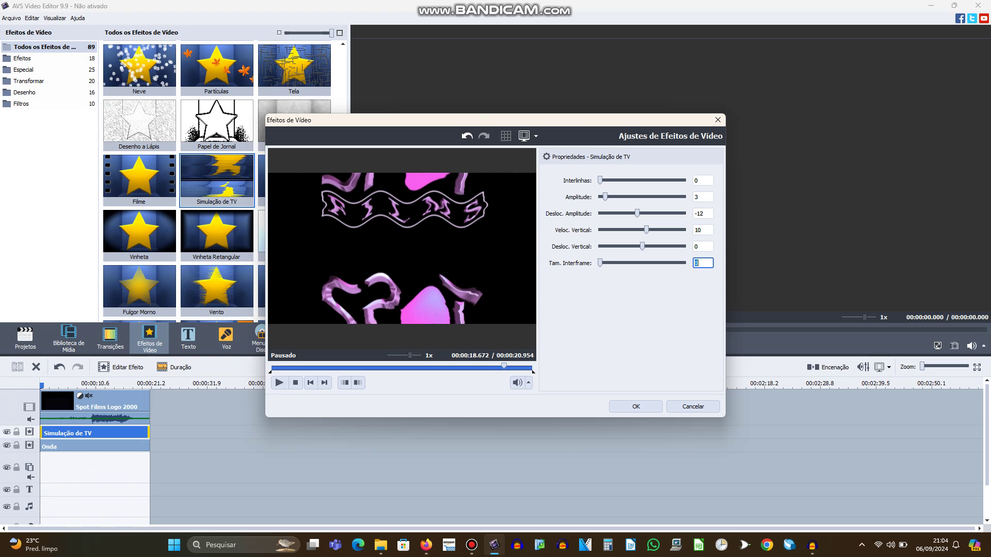
click(636, 406)
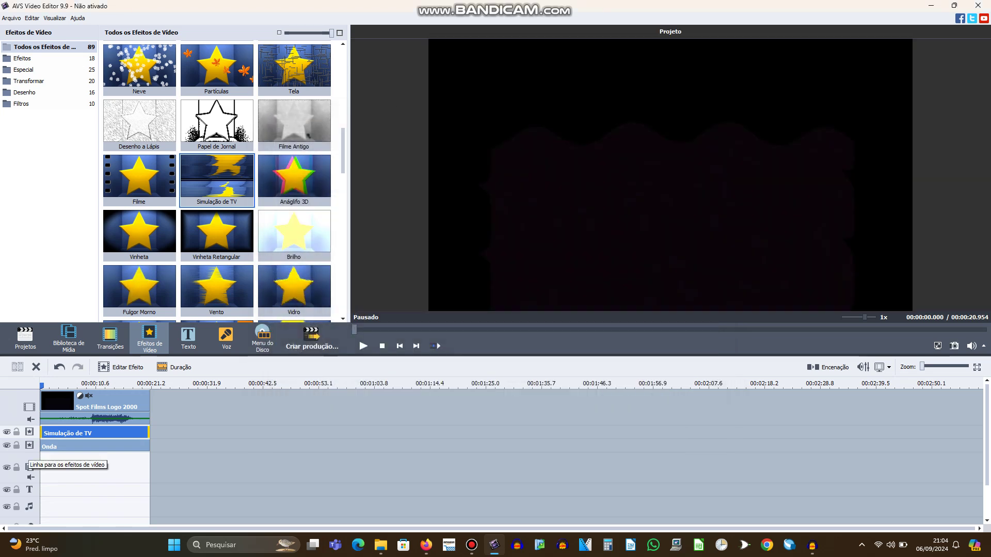
Step: Add a third effects line and place the Girar effect on it, matching the clip's length
right_click(32, 447)
click(67, 430)
scroll(217, 181, down, 6)
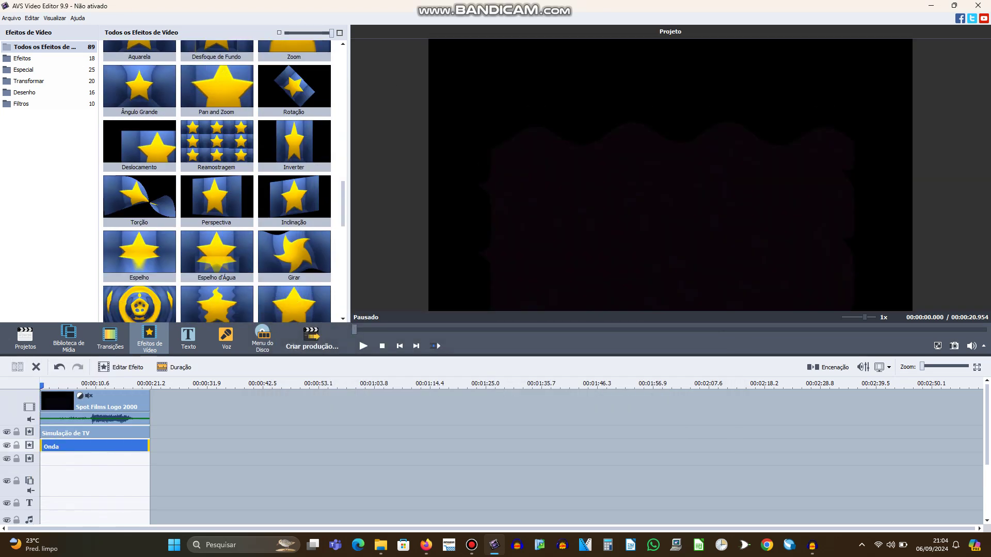
drag(294, 231, 202, 458)
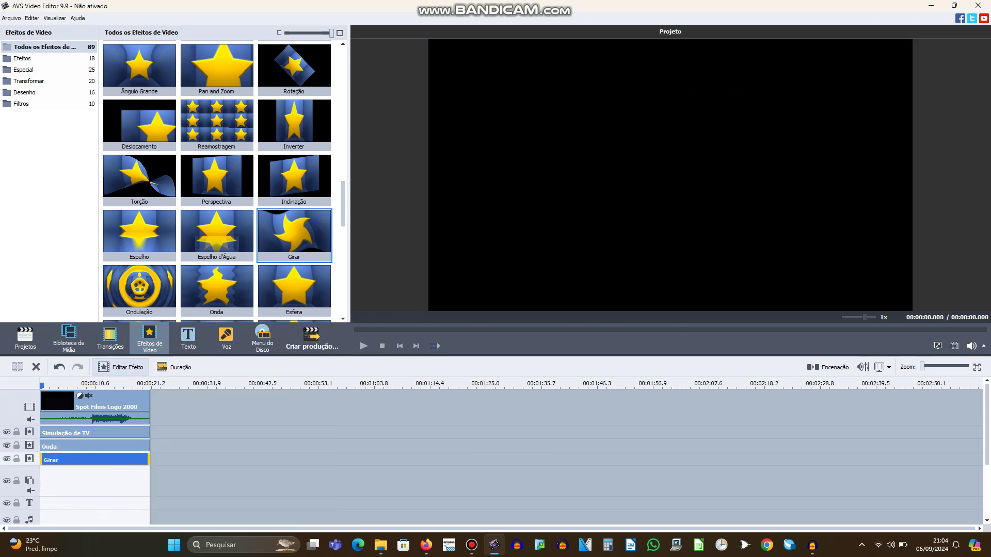
Step: Configure the Girar effect with Grau 5 and Ângulo -120, and apply it
click(120, 367)
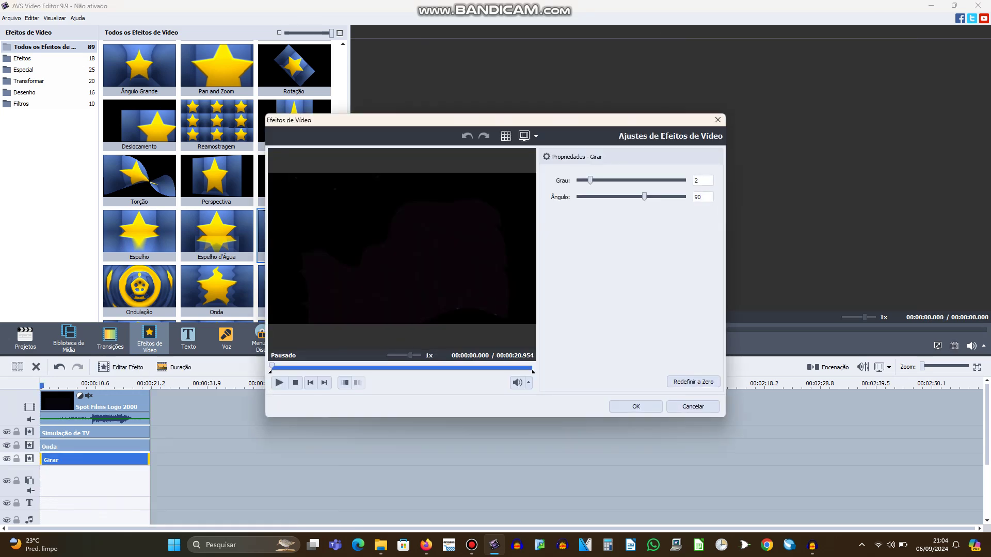
text(5)
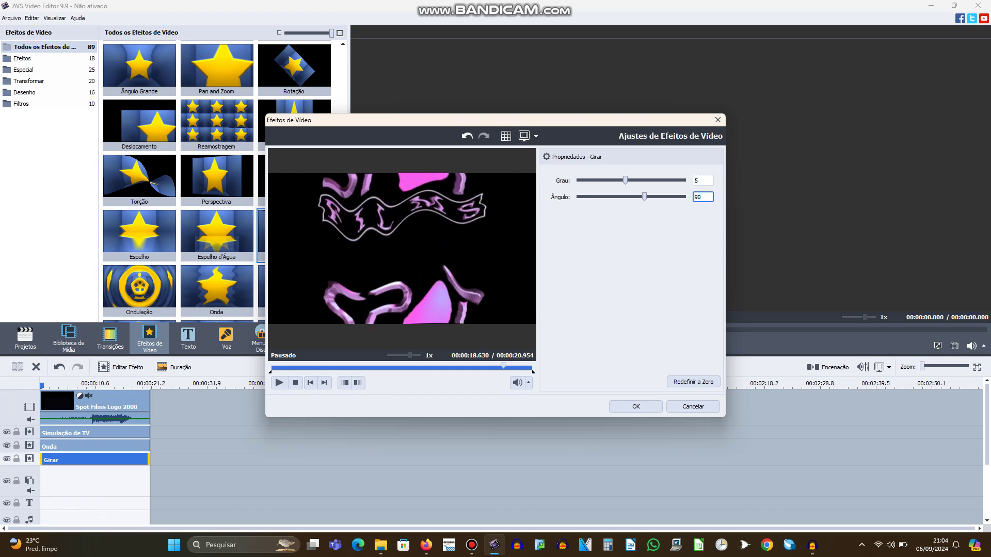
text(-)
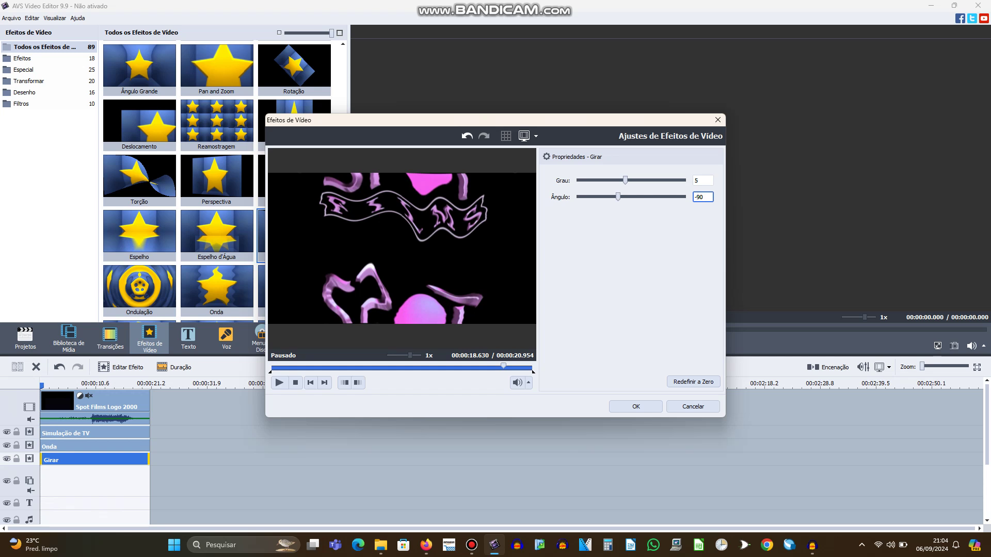
text(-120)
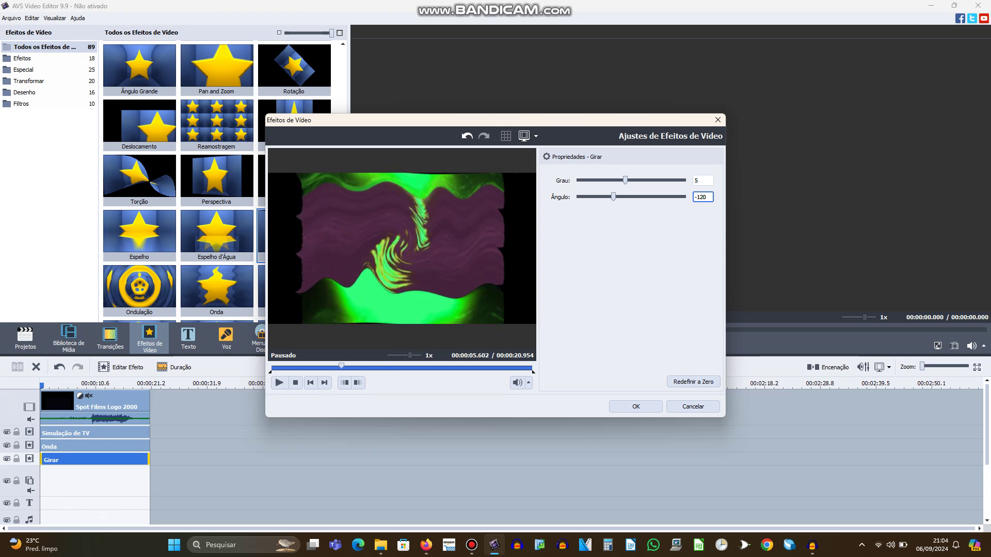
key(Return)
Step: Add a fourth effects line and place the colour Inverter effect on it, trimmed to the clip's length
click(69, 341)
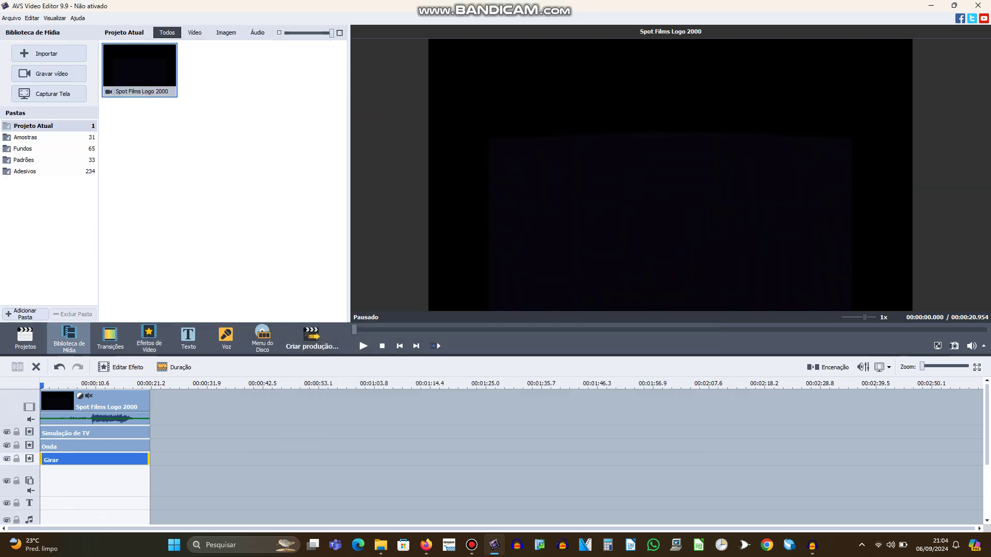
right_click(31, 459)
click(72, 438)
click(148, 339)
scroll(217, 181, up, 6)
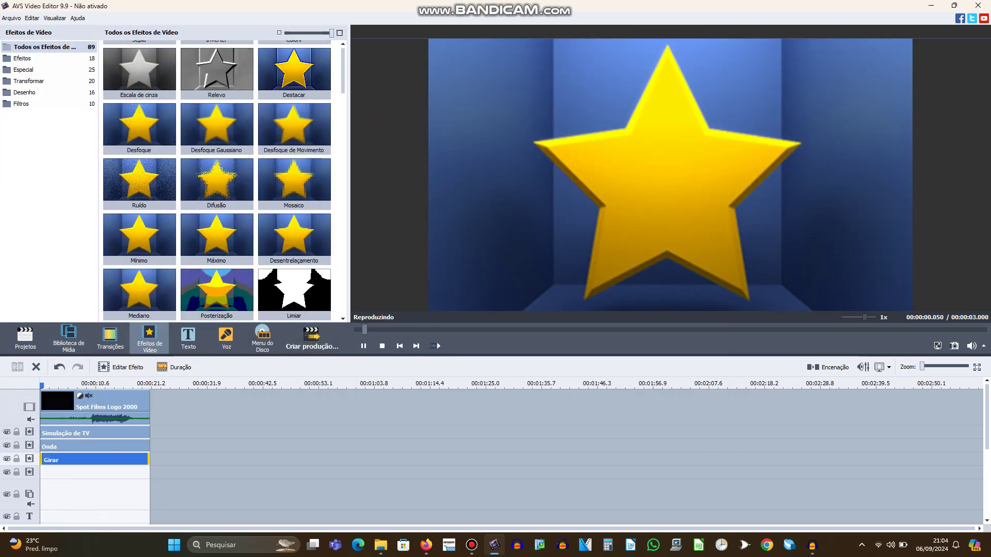
click(216, 67)
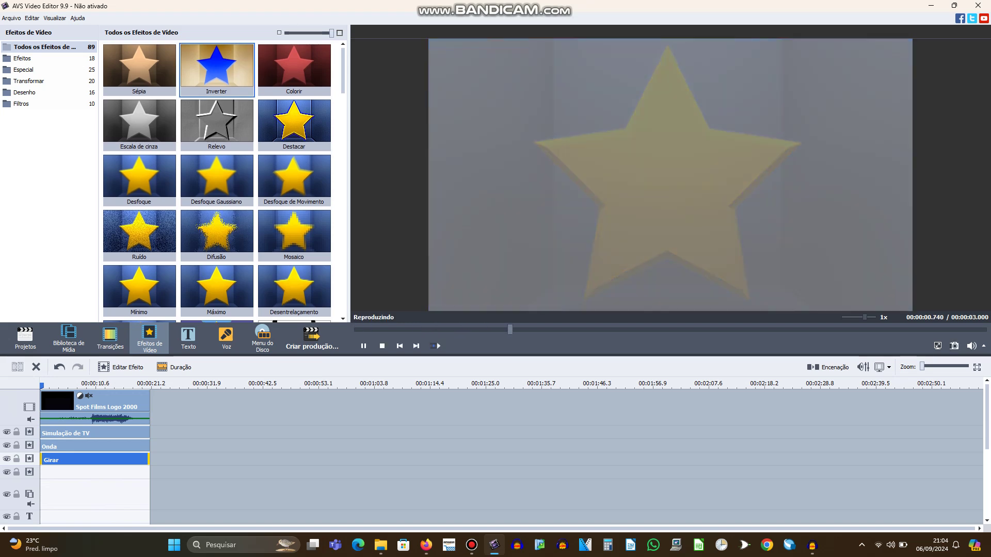
drag(216, 67, 87, 505)
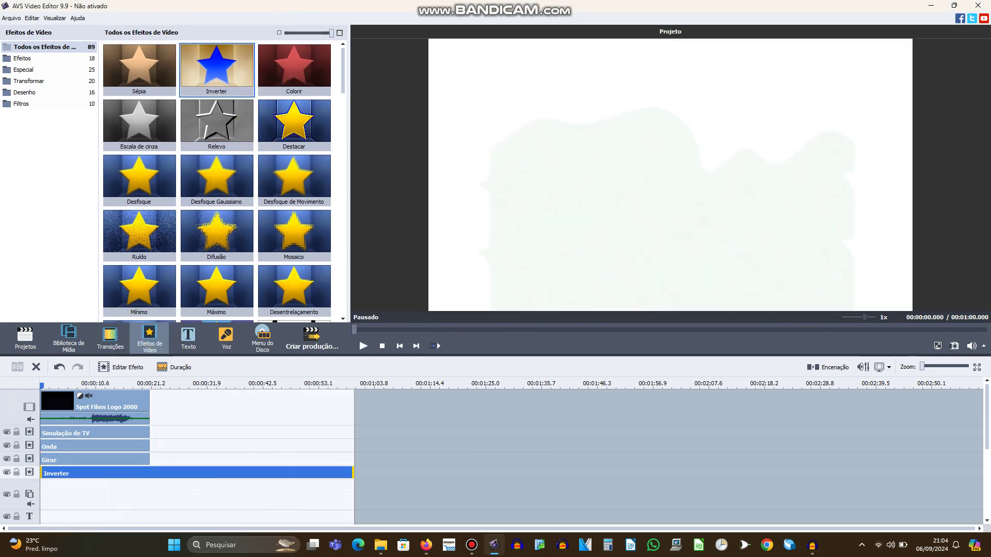
drag(353, 472, 149, 472)
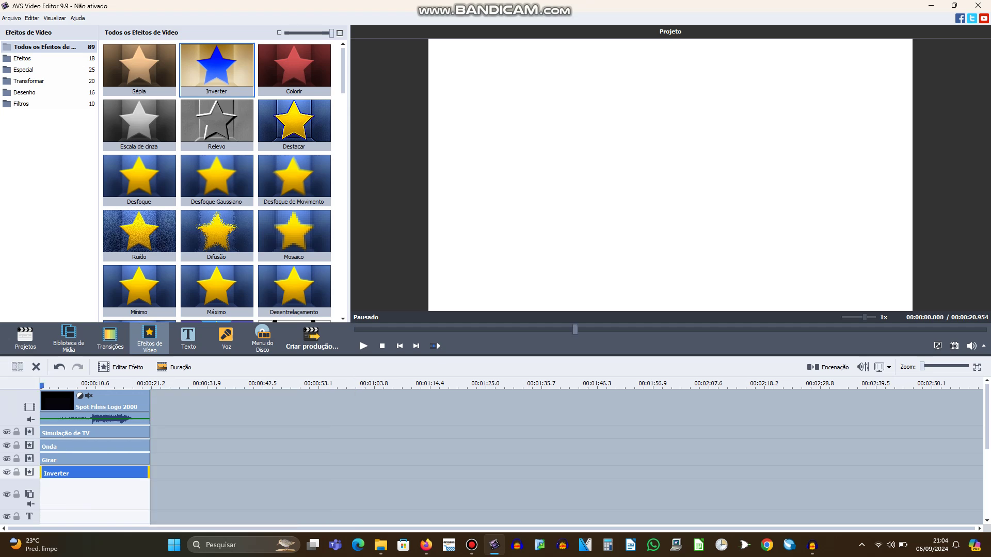
Step: Switch to Audacity and duplicate the Spot Films Logo 2000 track, and duplicate the resulting pair to make four tracks
click(60, 401)
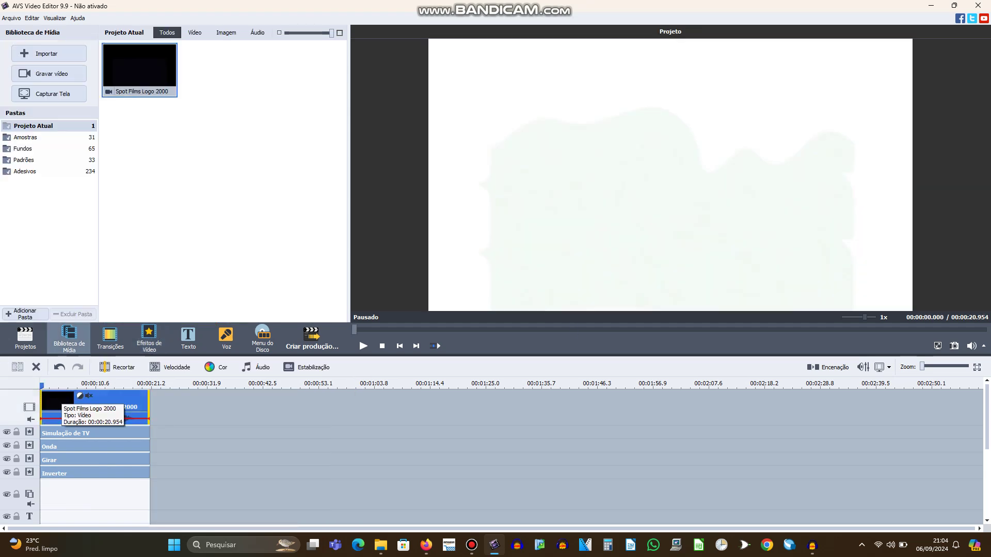
click(813, 545)
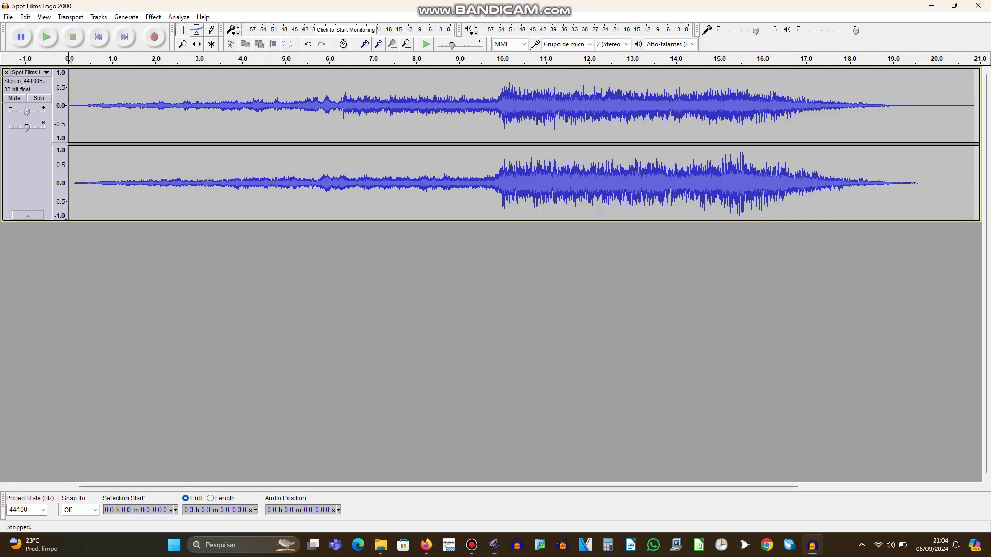
click(27, 170)
click(25, 16)
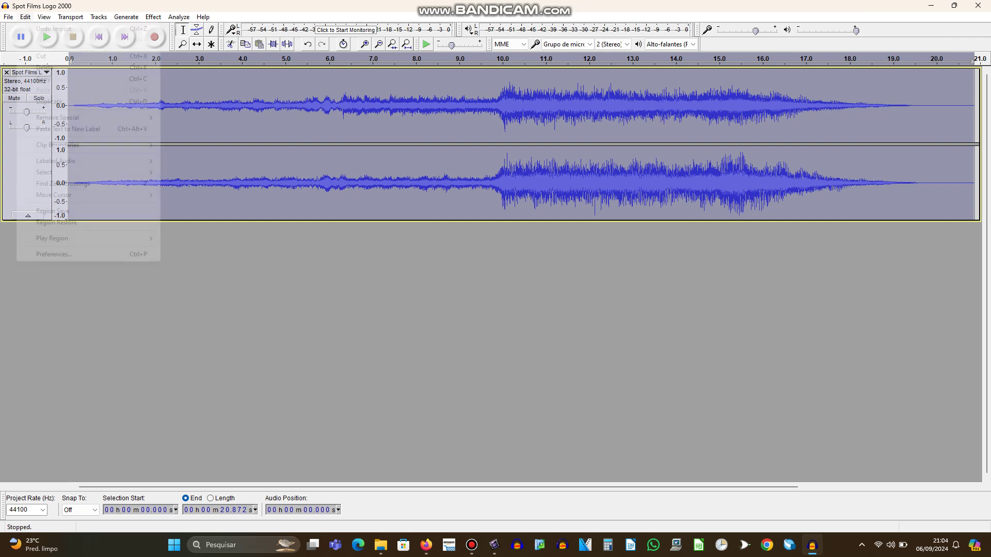
click(49, 101)
click(25, 16)
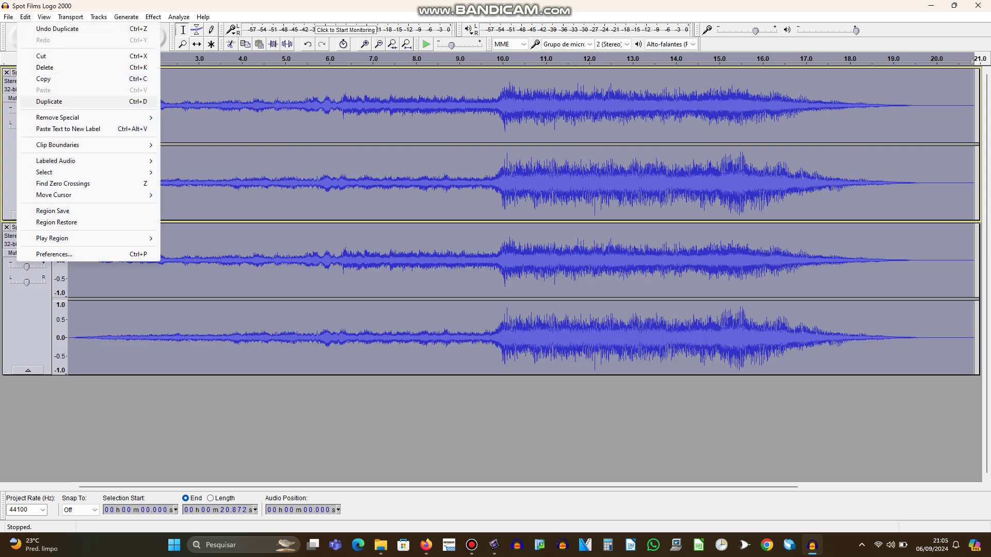
click(50, 102)
drag(986, 204, 986, 345)
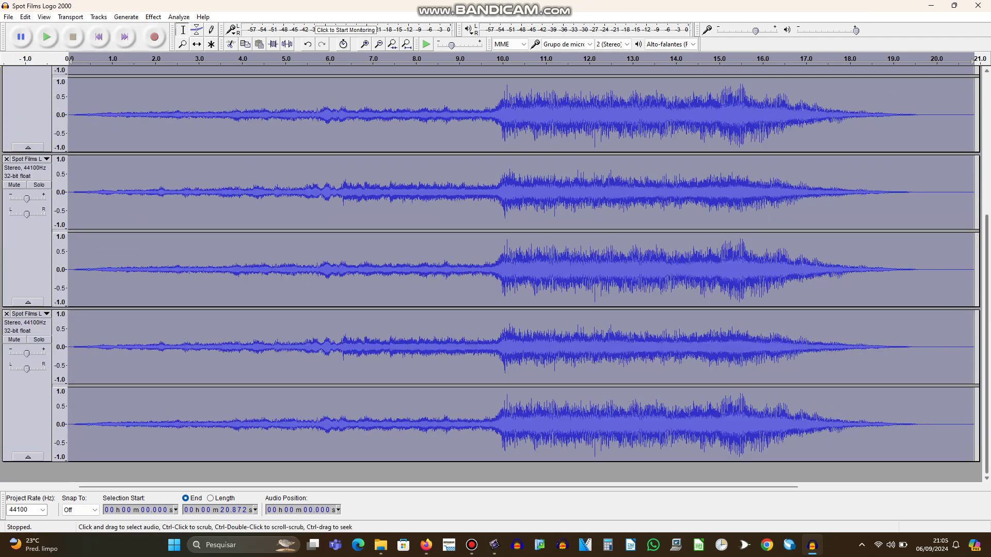
Step: Duplicate all four selected audio tracks to make eight
key(alt+e)
key(Down)
key(Down)
key(Down)
key(Down)
key(Down)
key(Down)
key(Return)
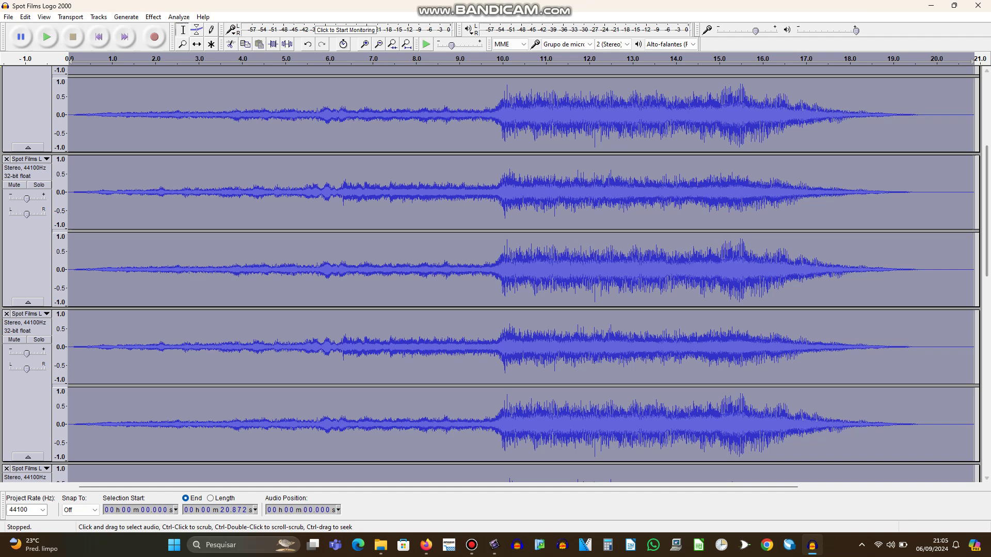
Step: Select only the last audio track in the project and duplicate it
drag(986, 211, 986, 408)
click(27, 403)
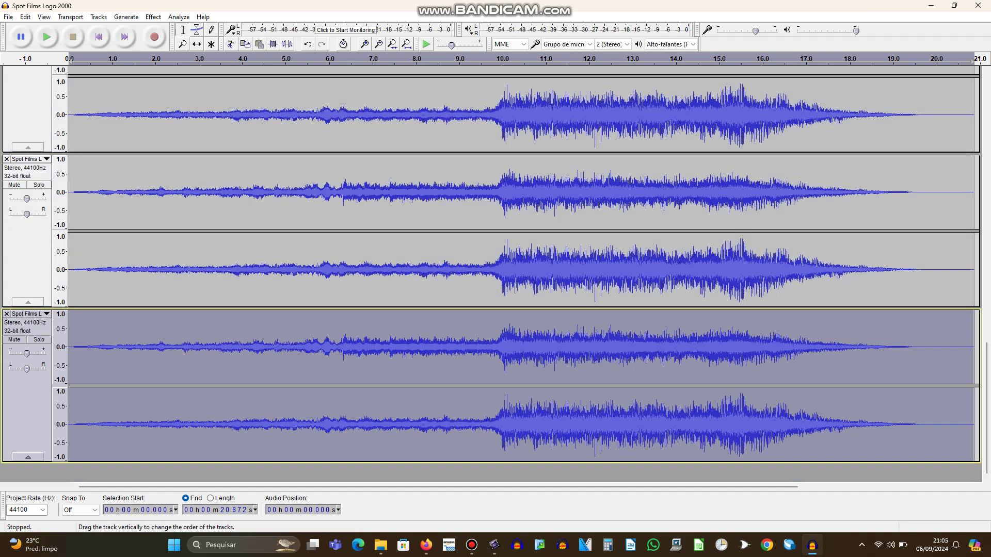
key(alt+e)
key(Down)
key(Down)
key(Down)
key(Down)
key(Down)
key(Down)
key(Return)
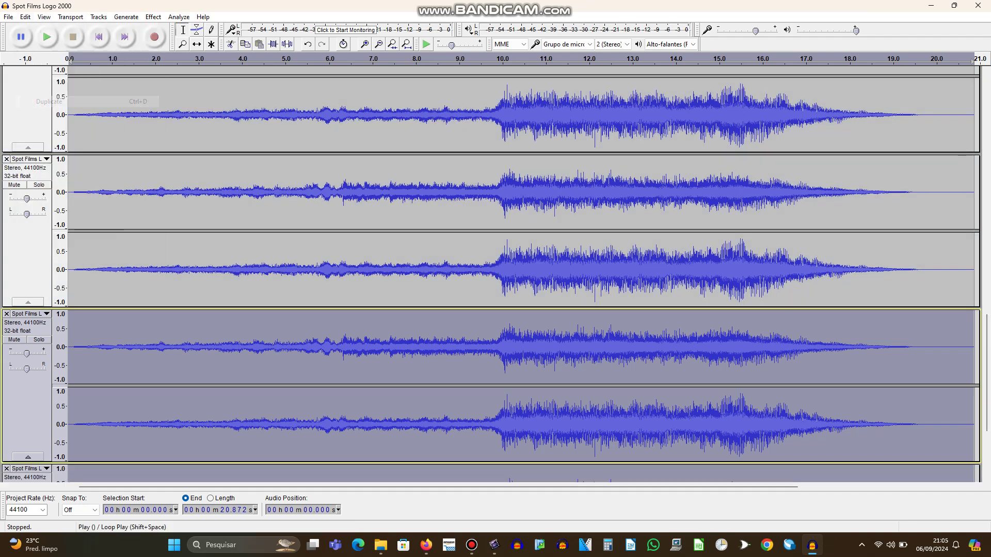
Step: Duplicate the two selected audio tracks at the end of the project
key(alt+e)
key(Down)
key(Down)
key(Down)
key(Down)
key(Down)
key(Down)
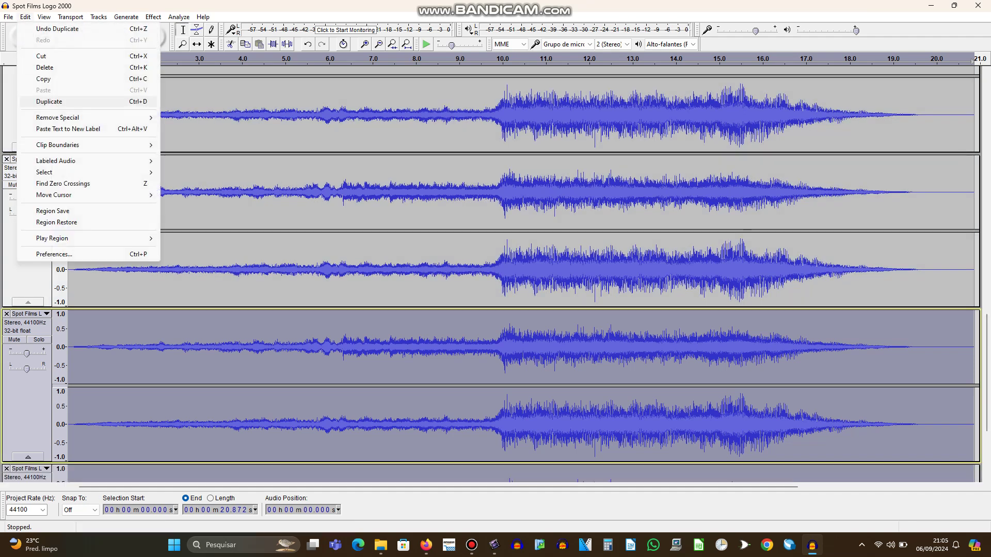
key(Return)
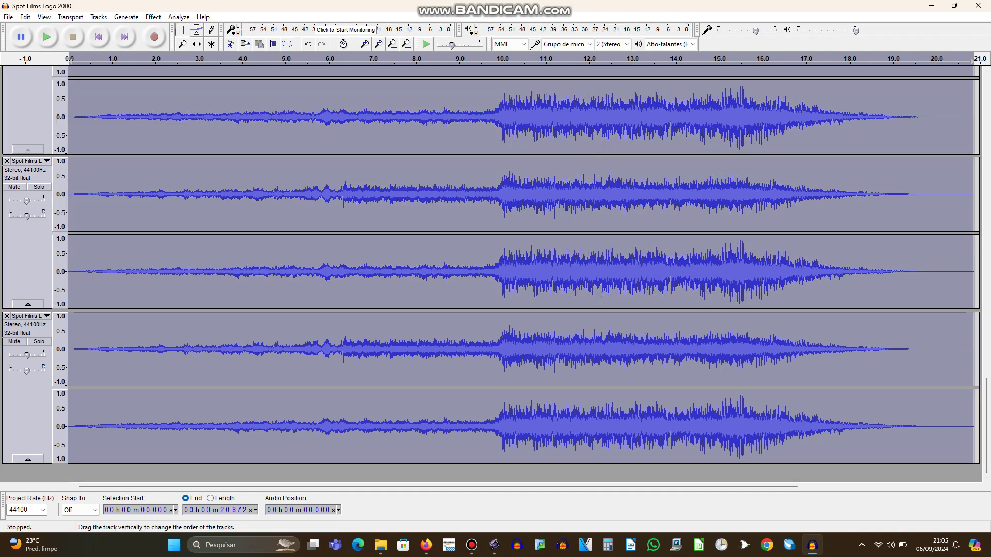
Step: Add one more copy of the final audio track by duplicating it alone
key(alt+e)
key(Down)
key(Down)
key(Down)
key(Down)
key(Down)
key(Down)
key(Return)
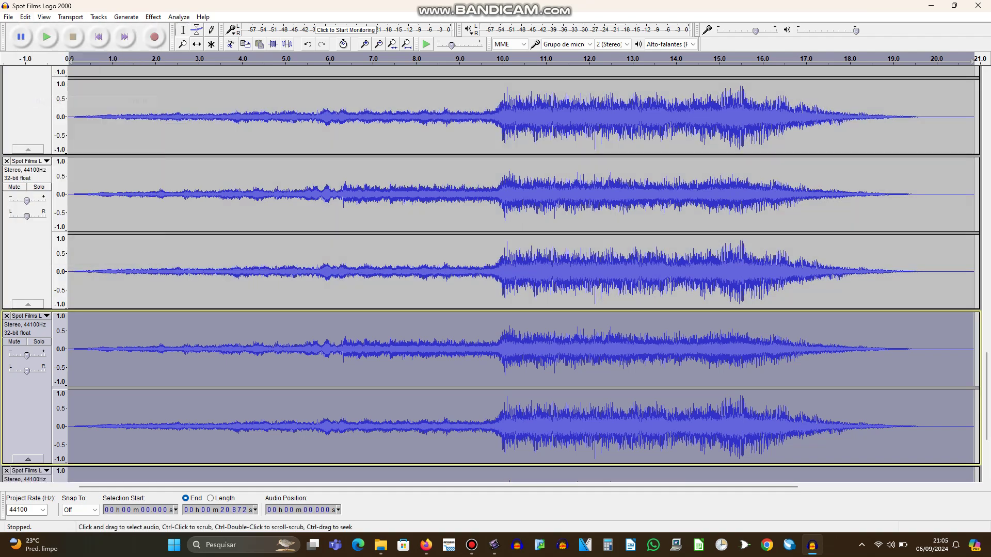
Step: Select the first audio track and apply Change Pitch with -22 semitones
drag(987, 396, 986, 209)
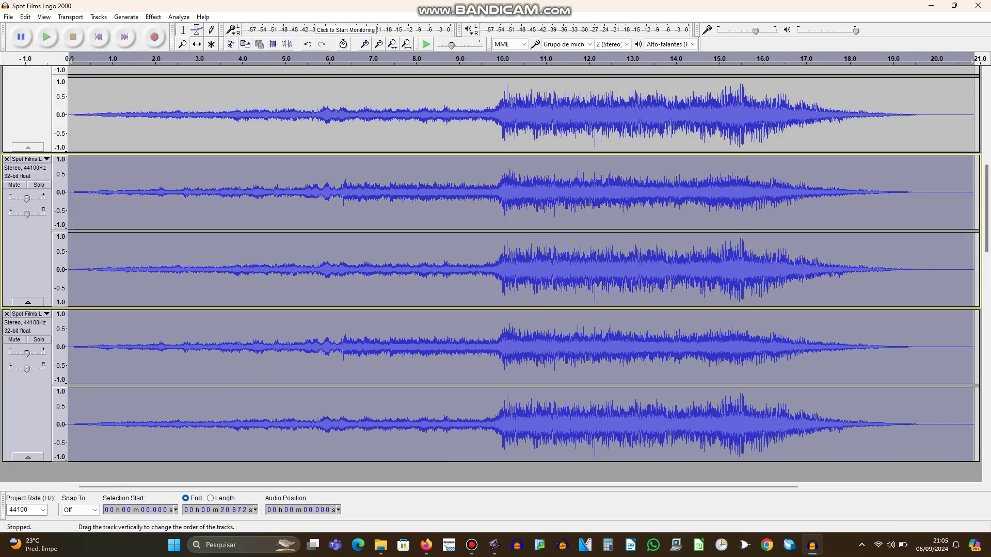
scroll(28, 232, up, 10)
click(28, 176)
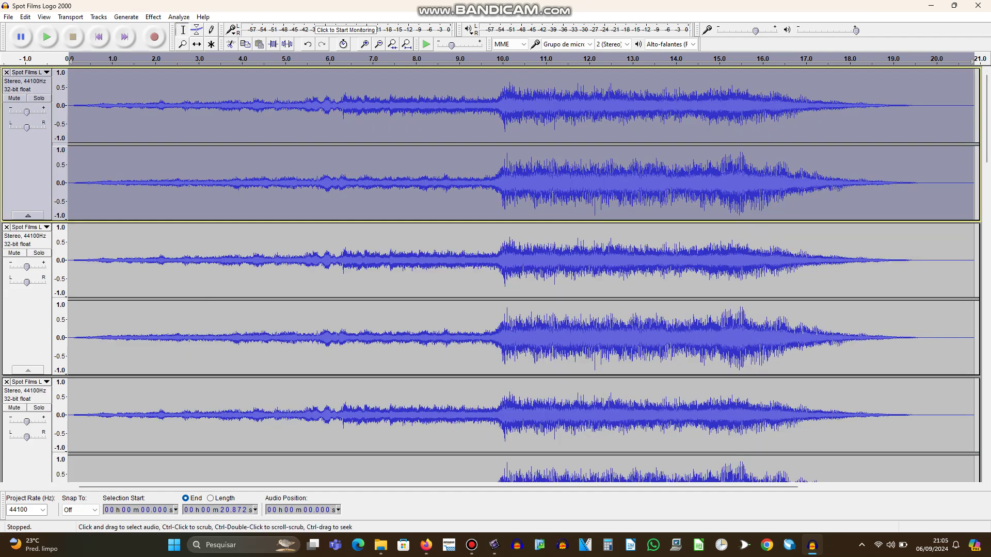
click(152, 16)
click(191, 83)
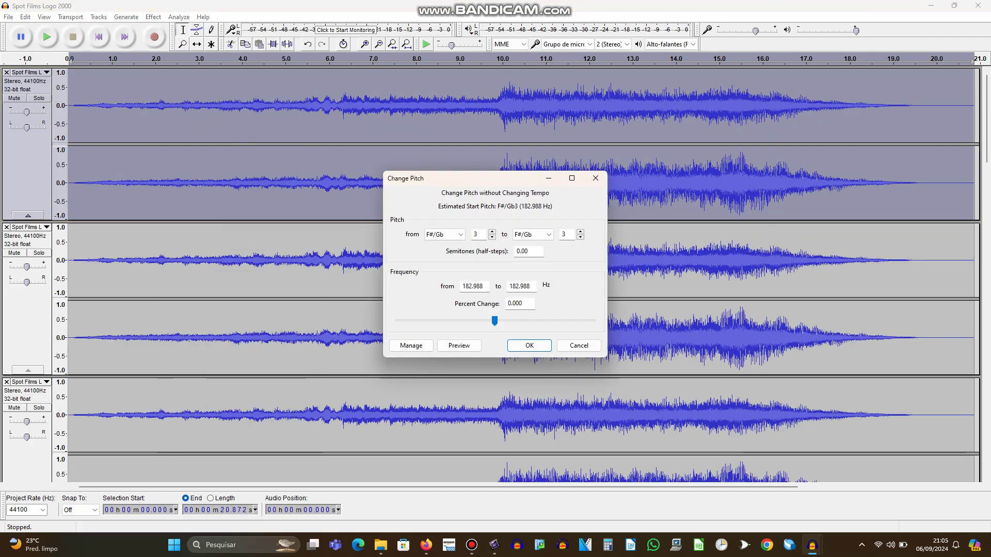
key(Tab)
key(Tab)
text(-22)
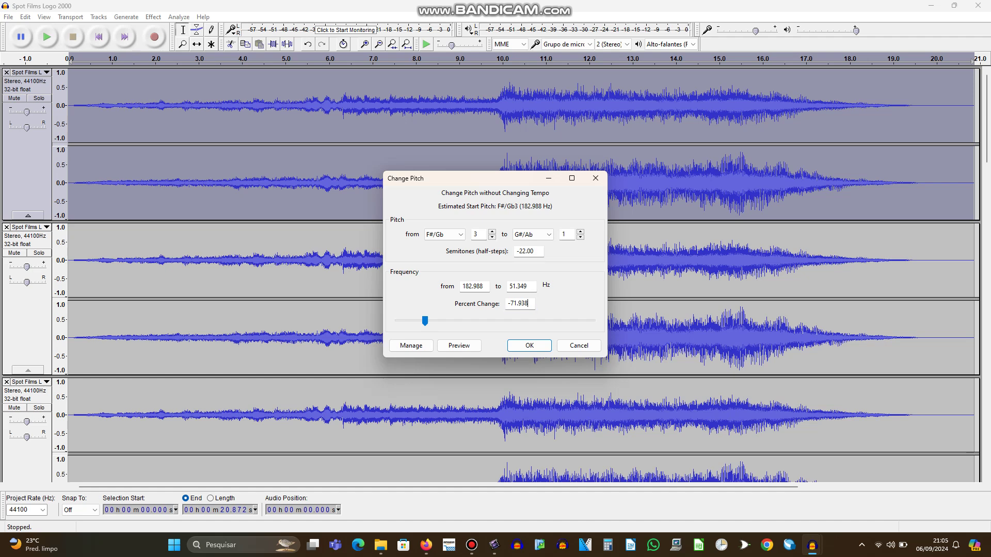
key(Return)
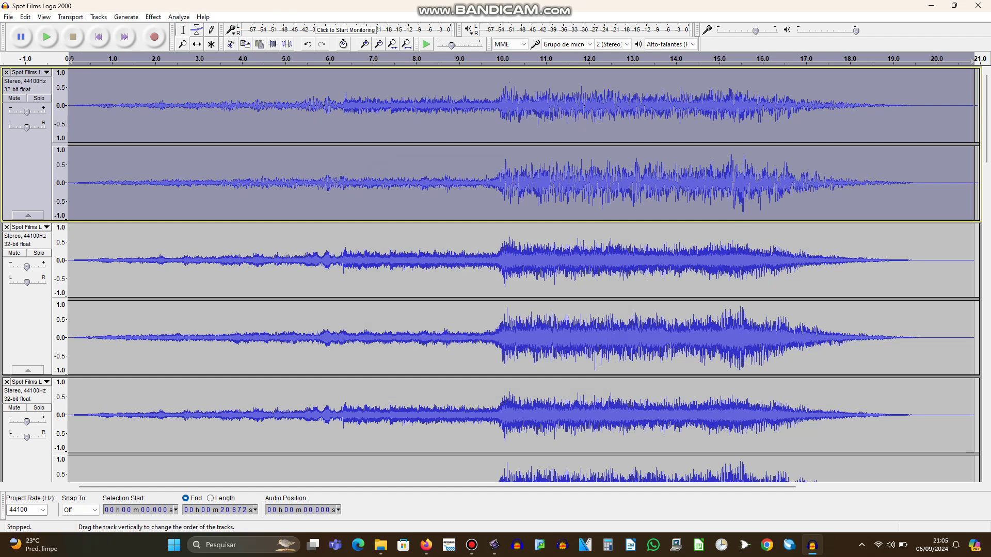
Step: Select the second audio track and apply Change Pitch with -17 semitones
click(27, 309)
click(153, 17)
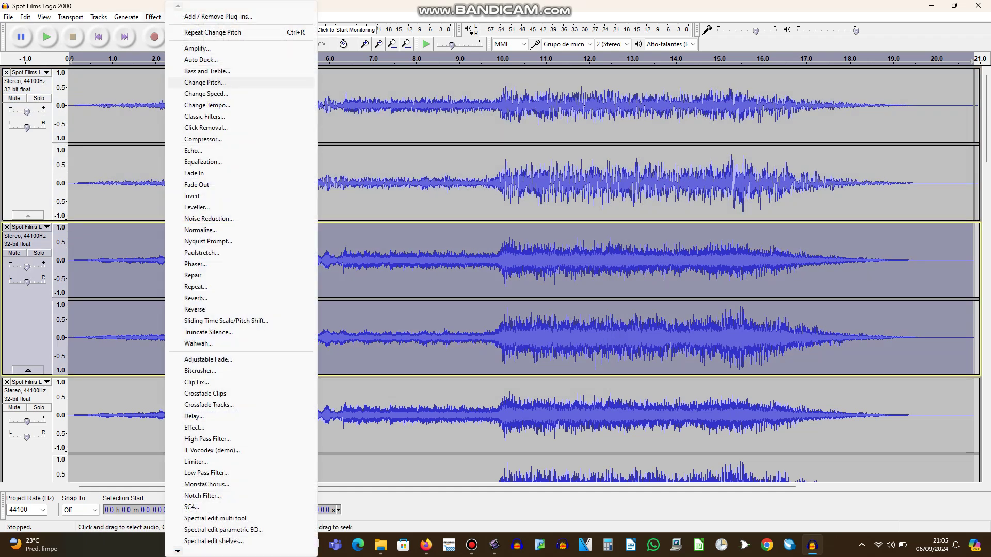
click(196, 83)
text(-17)
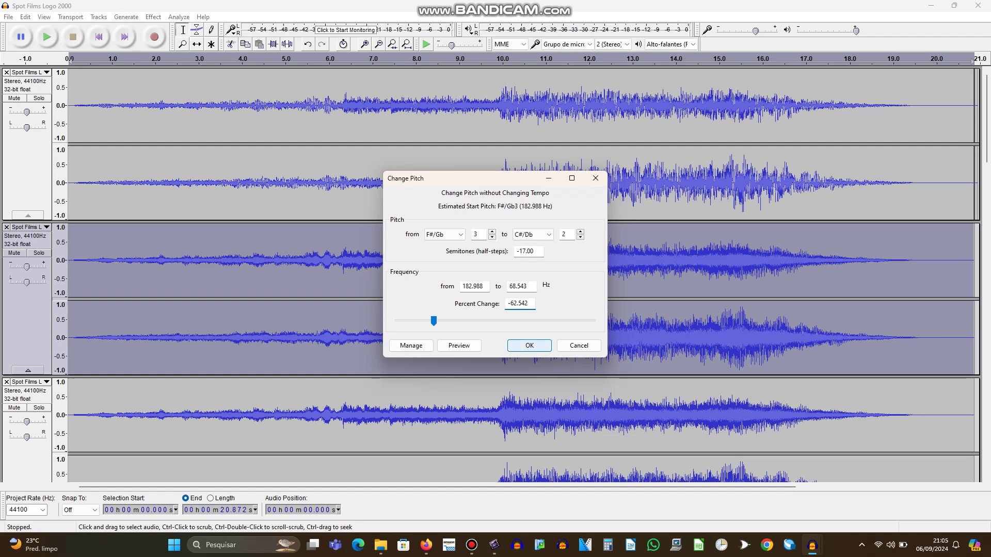
key(Return)
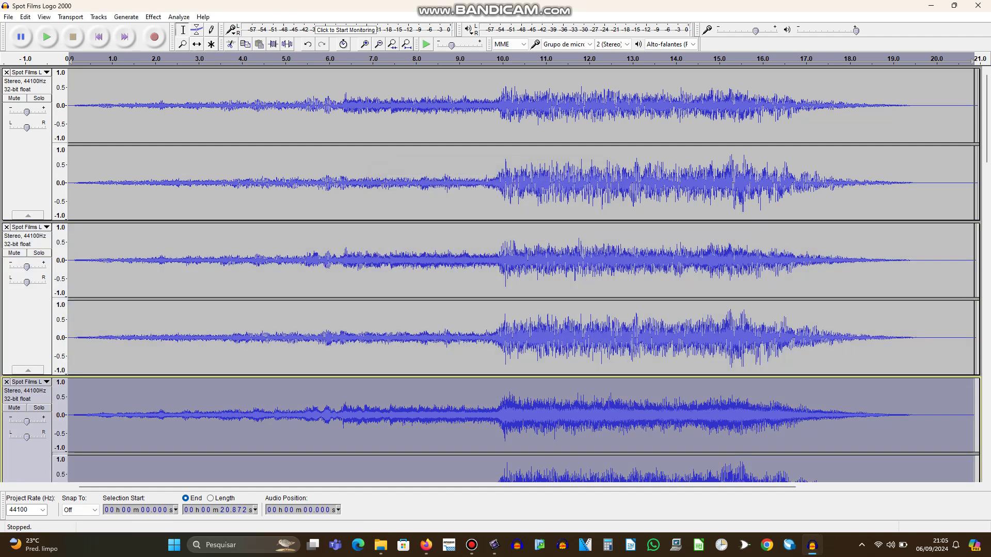
Step: Apply Change Pitch with -12 semitones to the third audio track
click(152, 17)
click(191, 82)
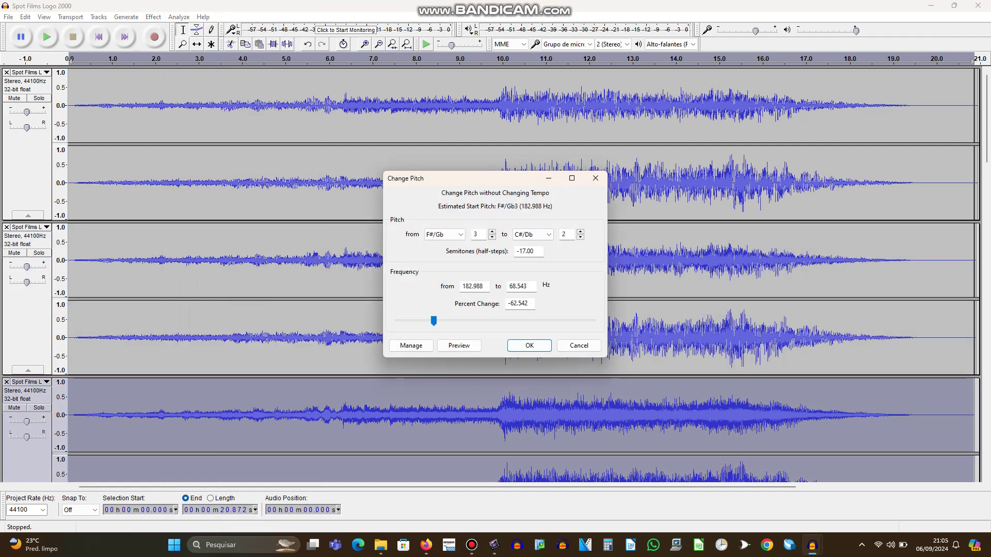
text(-12)
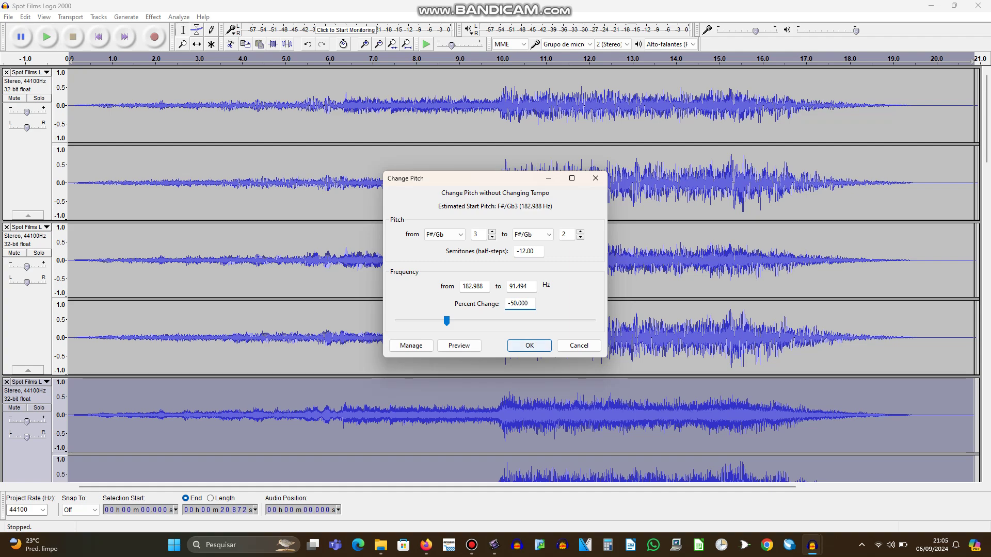
key(Return)
Step: Select the fourth audio track and apply Change Pitch with -10 semitones
scroll(516, 274, down, 2)
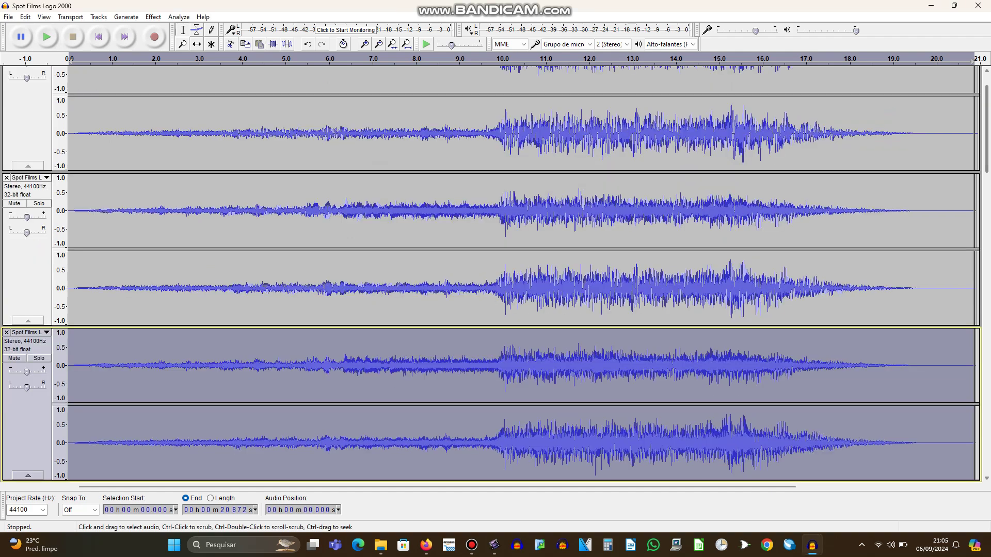
scroll(516, 274, down, 15)
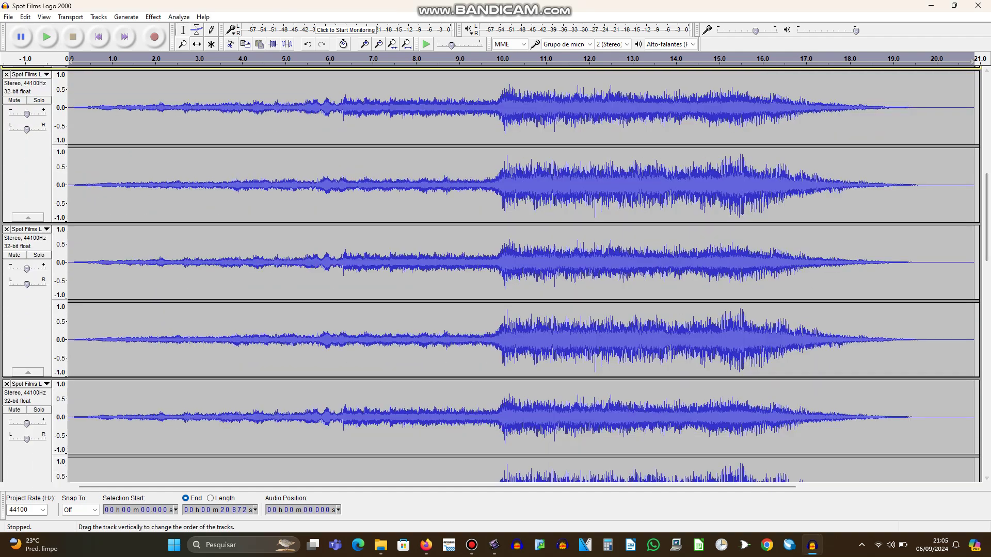
click(27, 170)
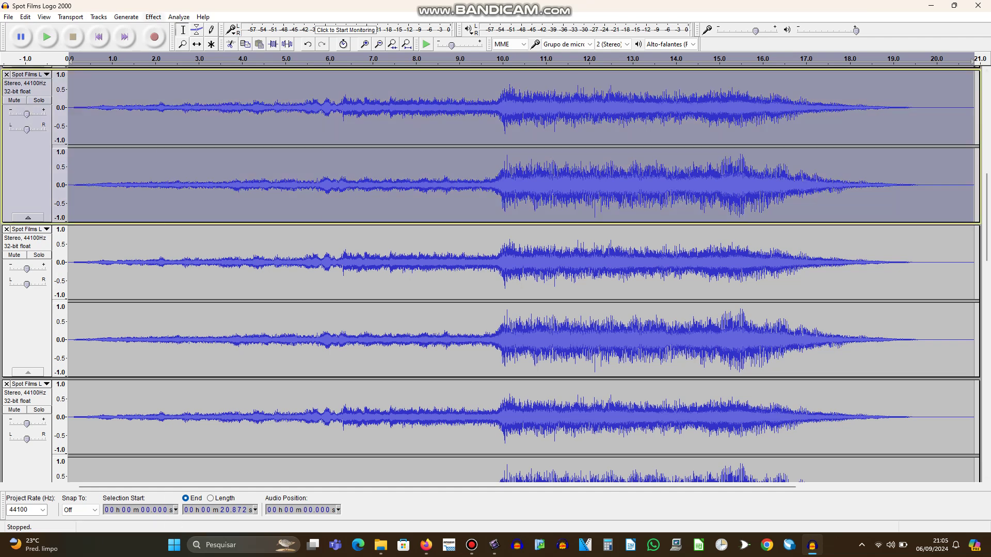
click(152, 16)
click(205, 82)
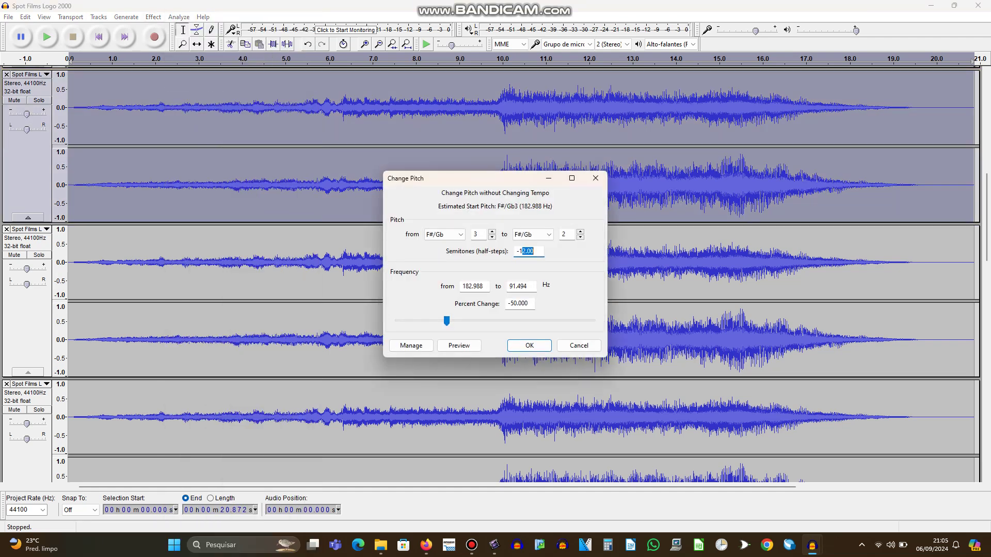
text(0)
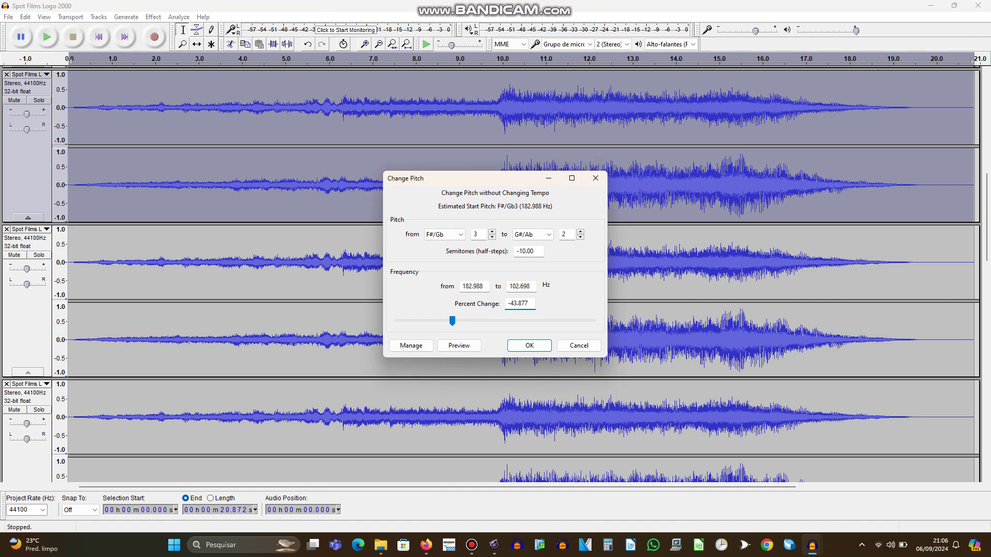
key(Return)
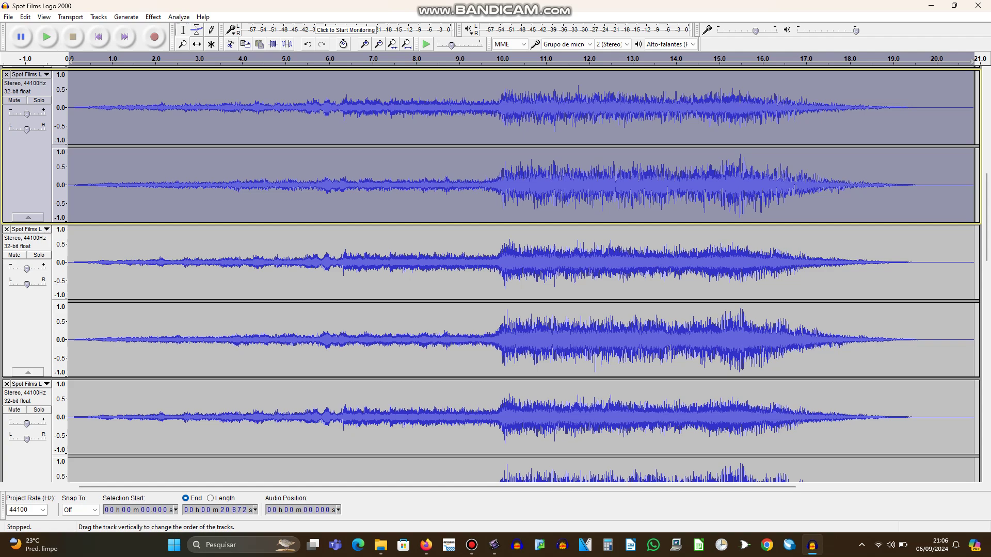
Step: Select the fifth audio track and apply Change Pitch with -8 semitones
click(27, 320)
click(153, 17)
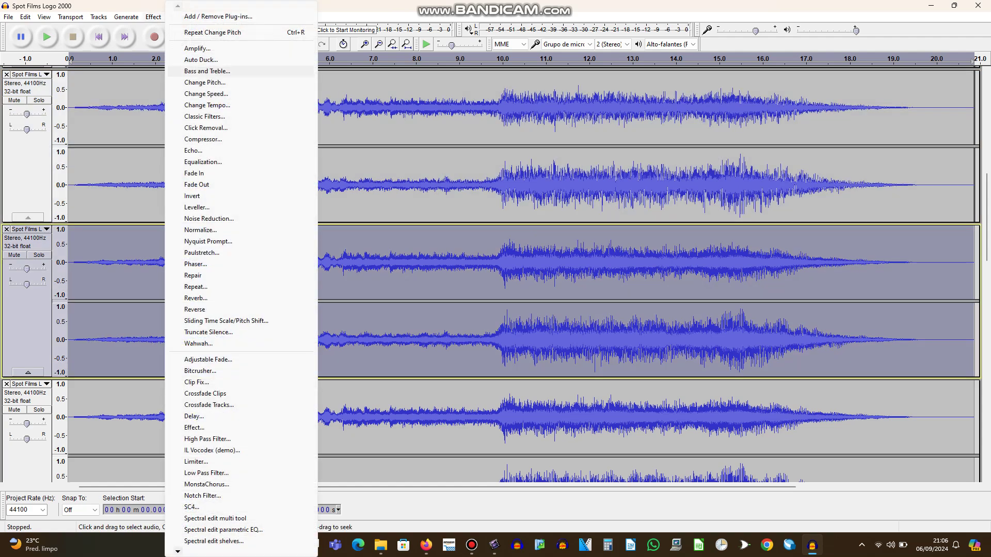
click(237, 71)
click(594, 220)
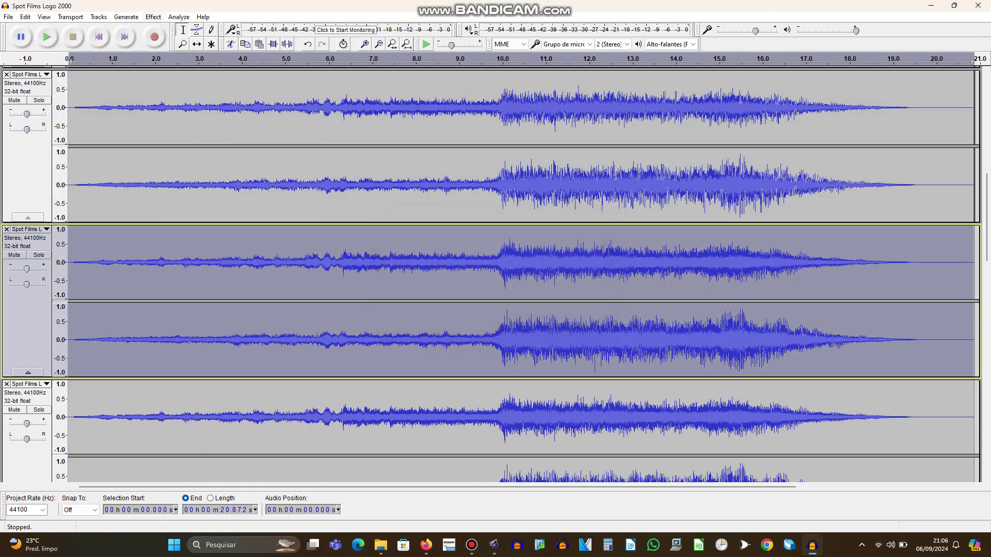
click(152, 17)
key(Return)
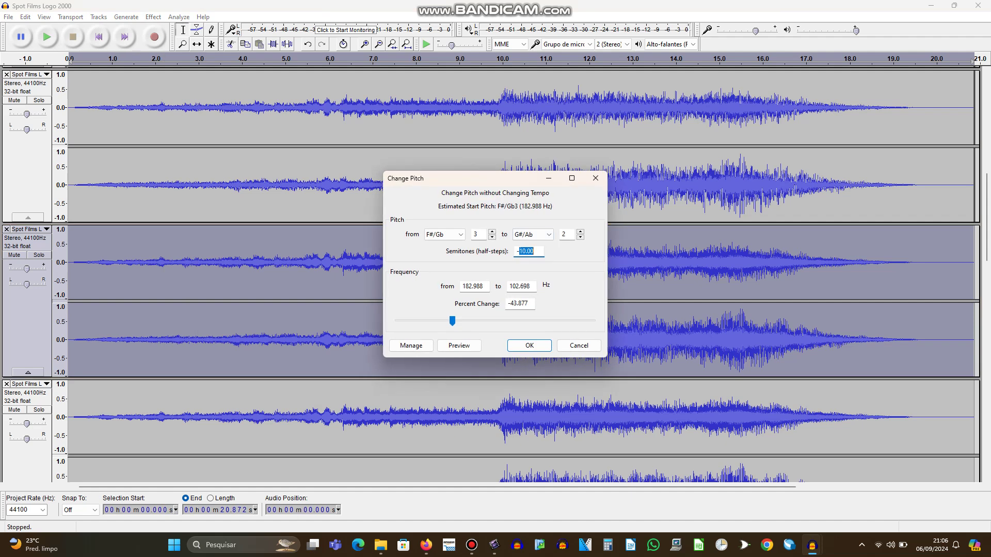
text(8)
click(528, 303)
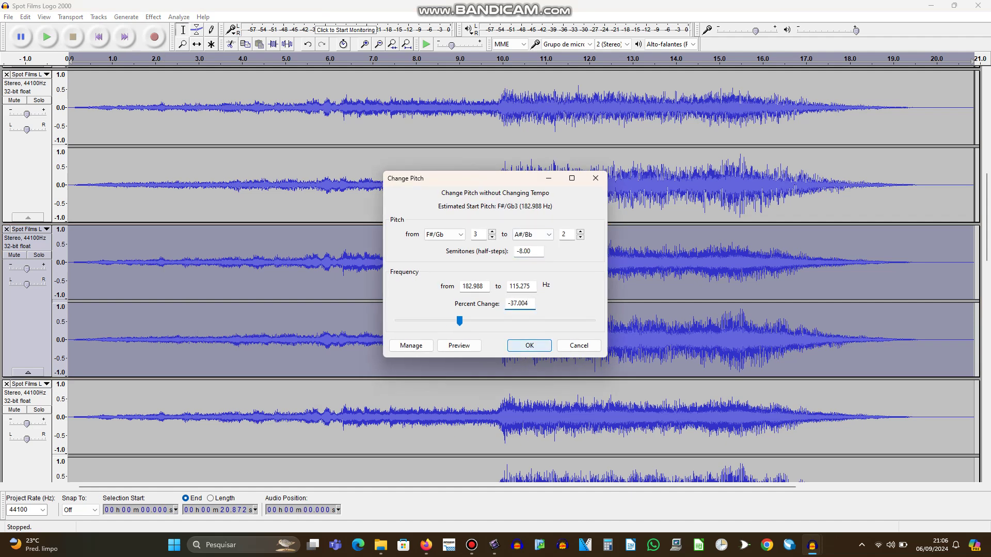
click(529, 345)
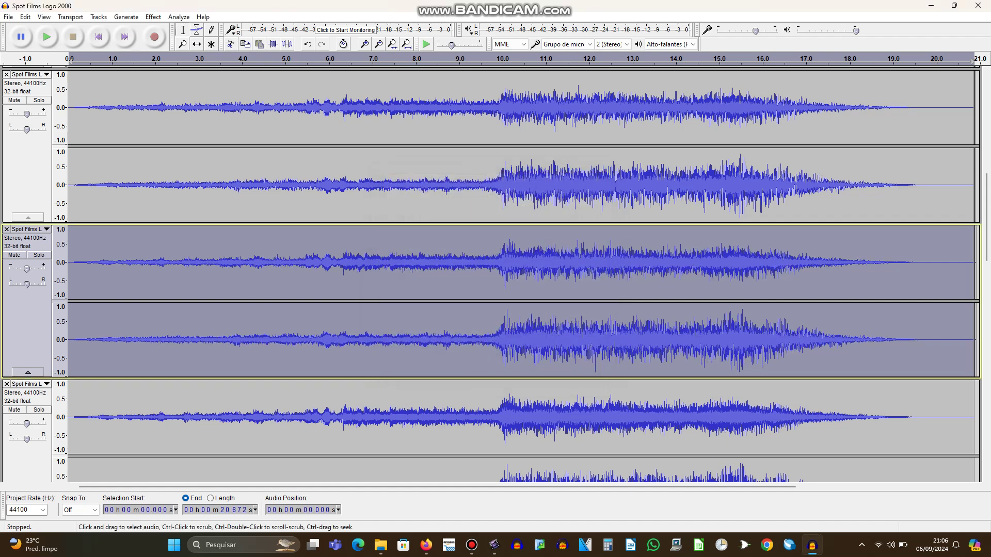
Step: Select the sixth audio track and apply Change Pitch with -5 semitones
click(27, 454)
click(152, 16)
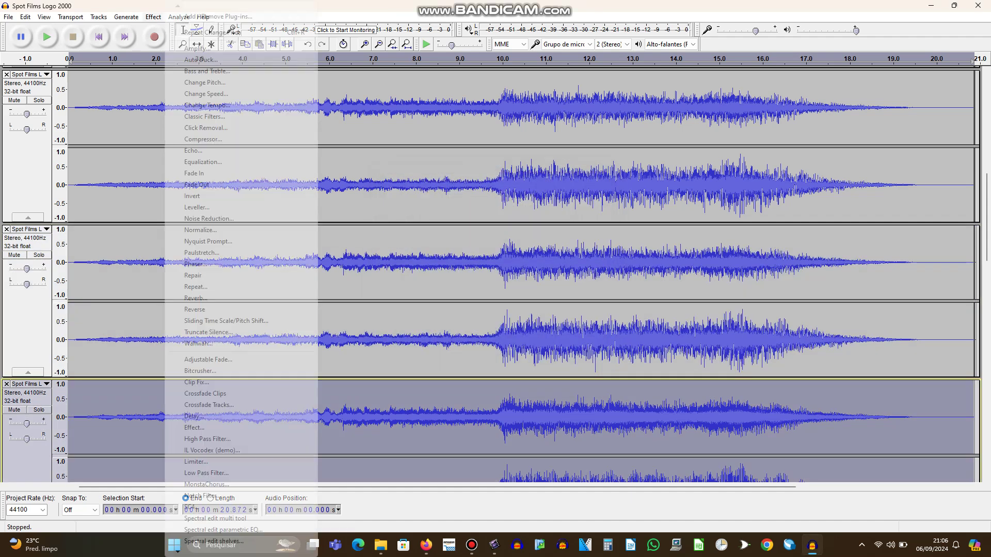
click(204, 83)
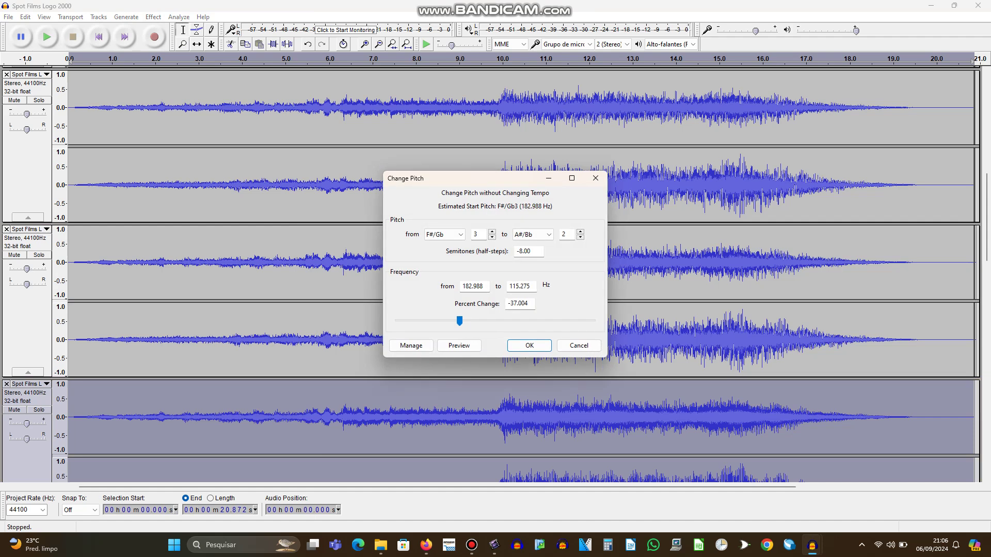
text(-5)
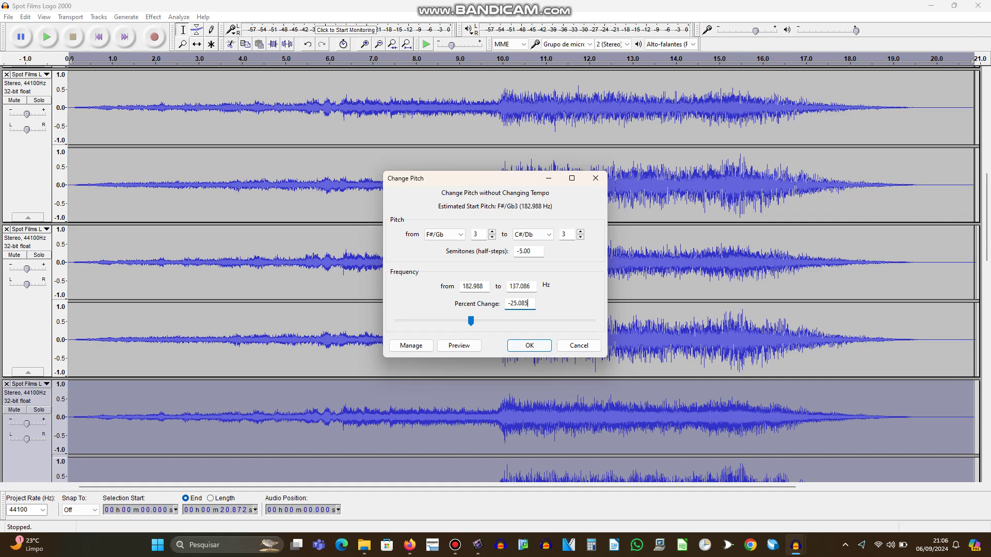
key(Return)
Step: Select the seventh audio track and apply Change Pitch with 0 semitones
scroll(491, 274, down, 10)
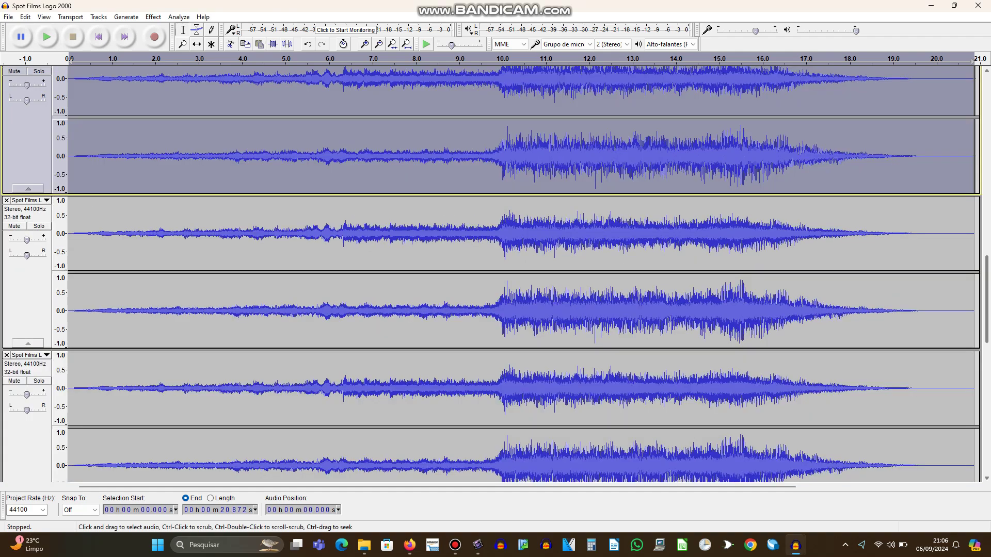
scroll(490, 274, down, 4)
scroll(490, 273, up, 1)
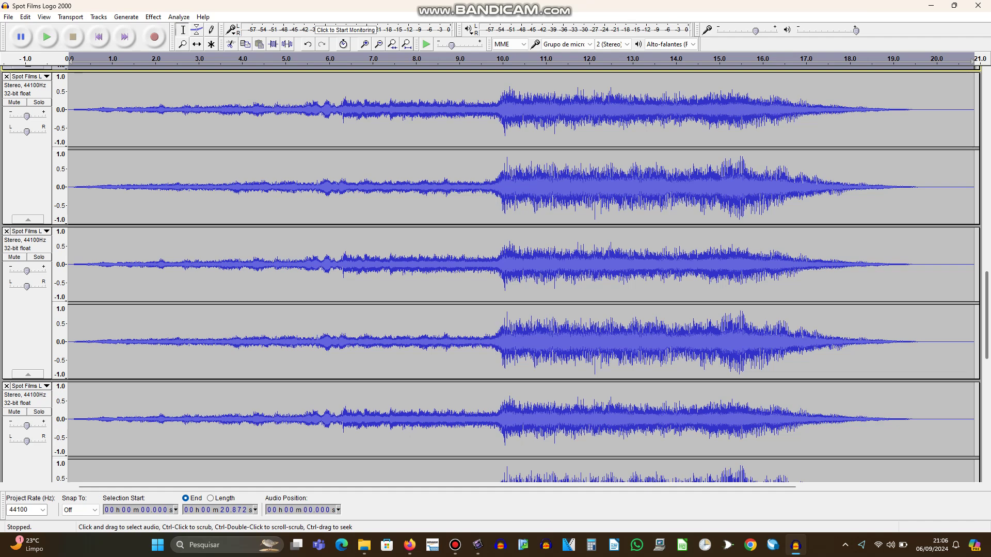
click(27, 165)
click(153, 17)
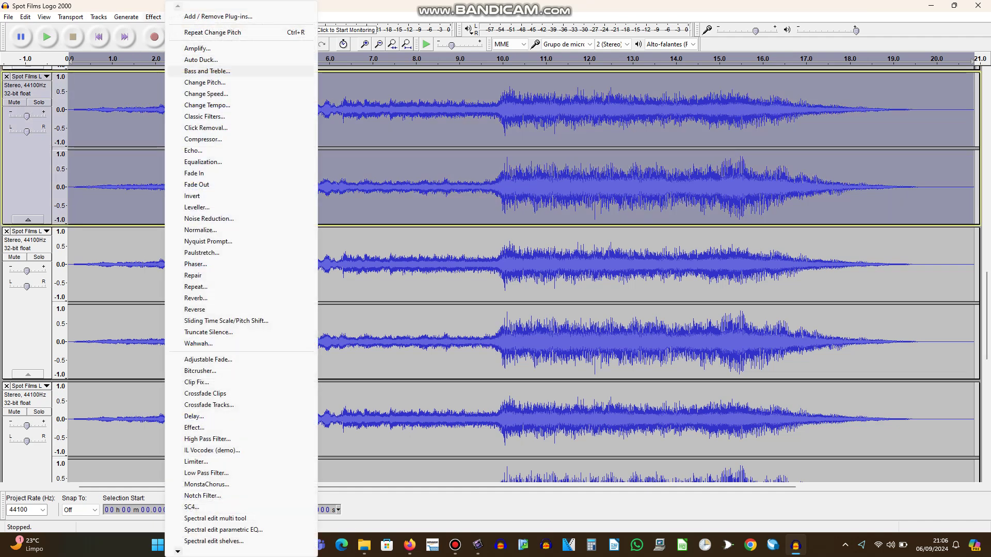
click(212, 82)
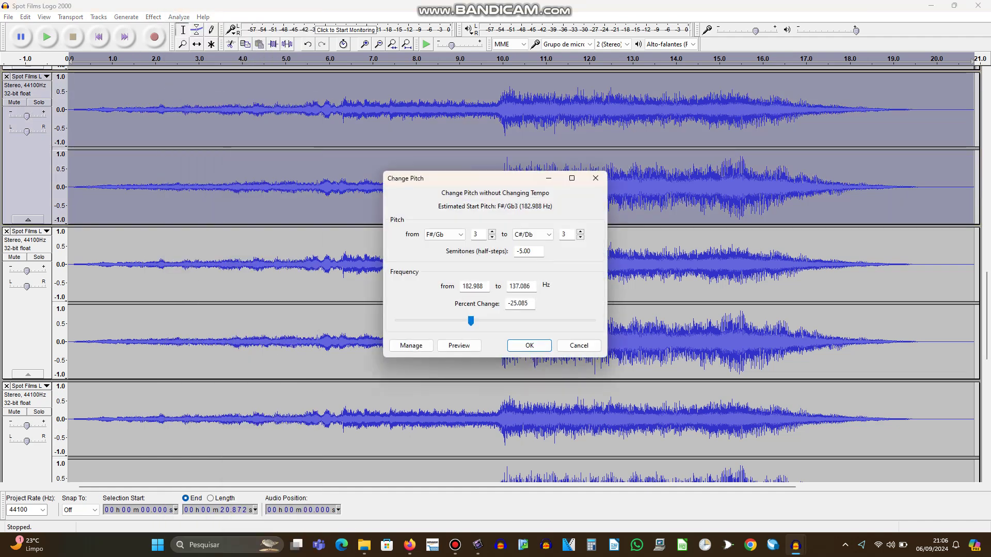
double_click(523, 251)
text(0)
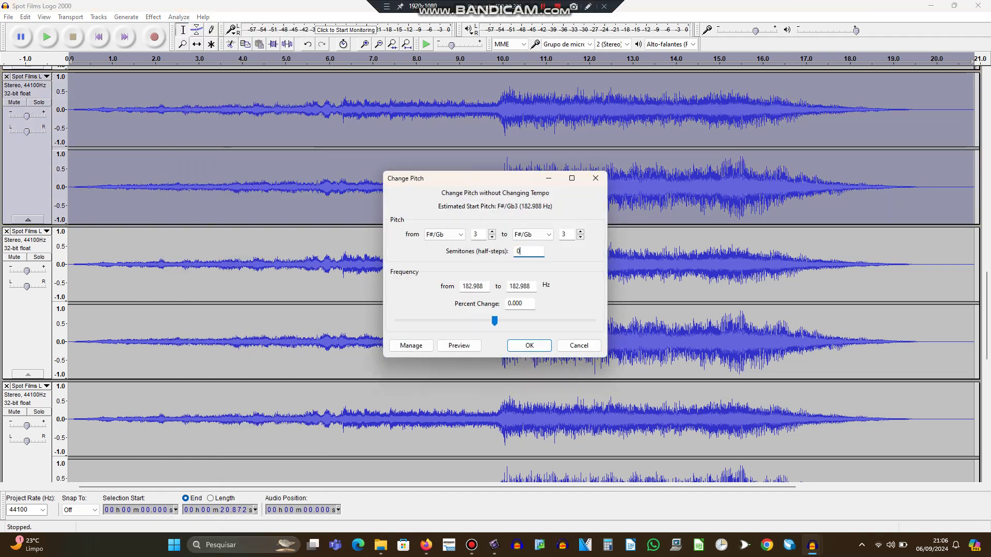
key(Return)
Step: Apply Change Pitch with 2 semitones to the eighth audio track
click(27, 323)
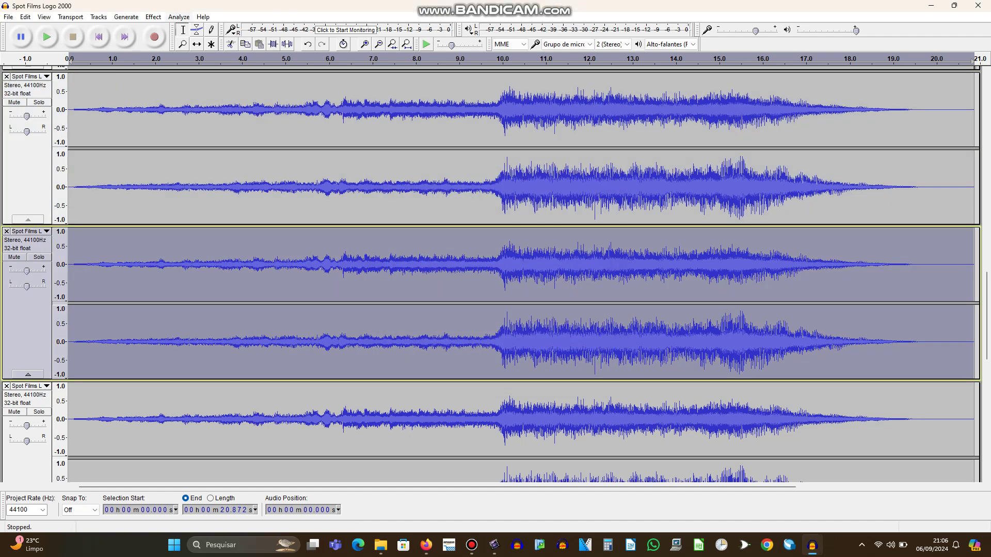
click(152, 17)
click(199, 83)
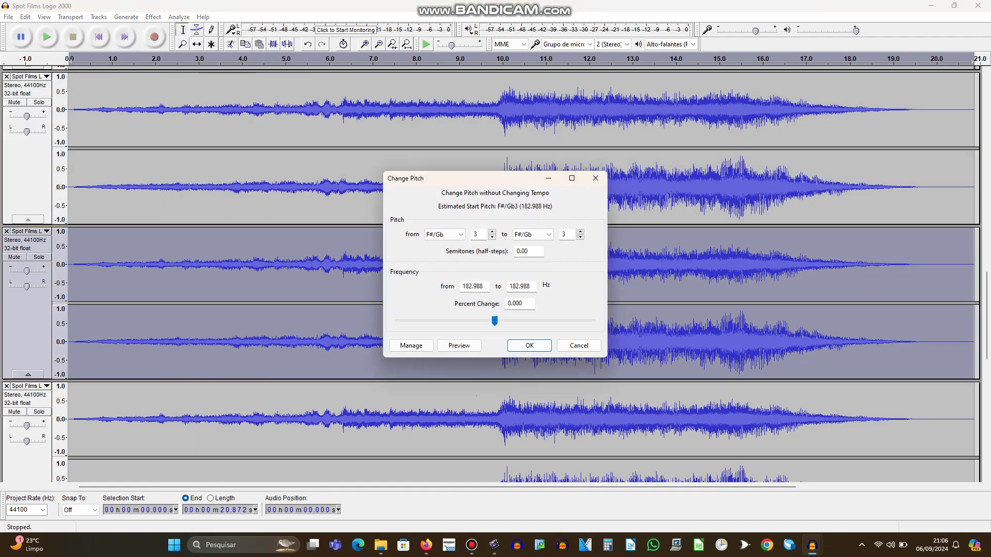
key(ctrl+a)
text(2)
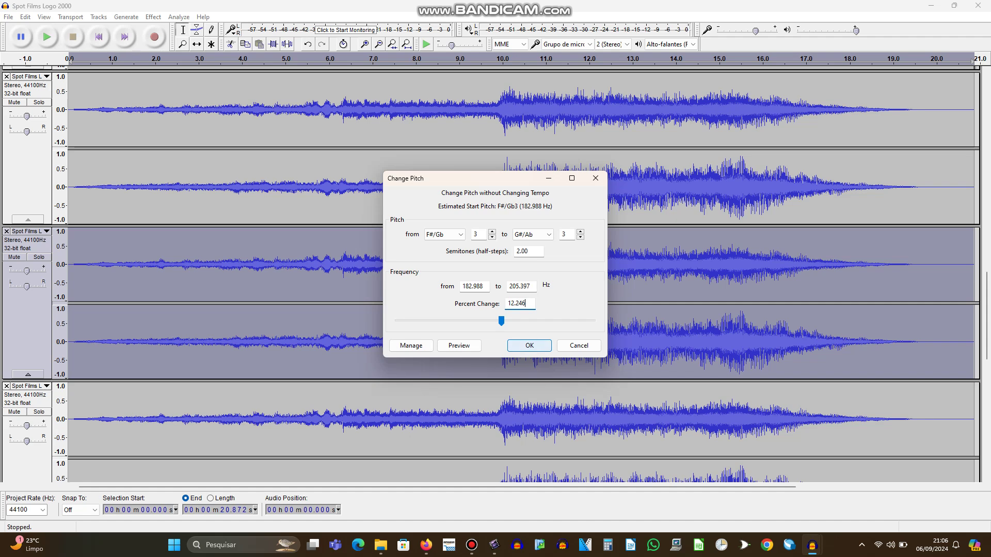
click(529, 345)
Step: Select the ninth audio track and apply Change Pitch with 7 semitones
click(26, 398)
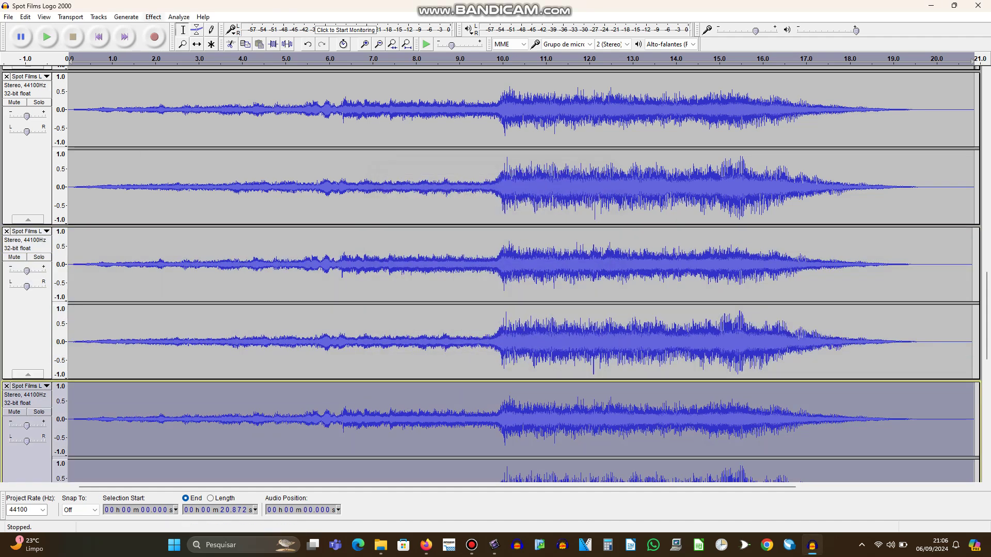
click(153, 16)
click(206, 82)
double_click(528, 251)
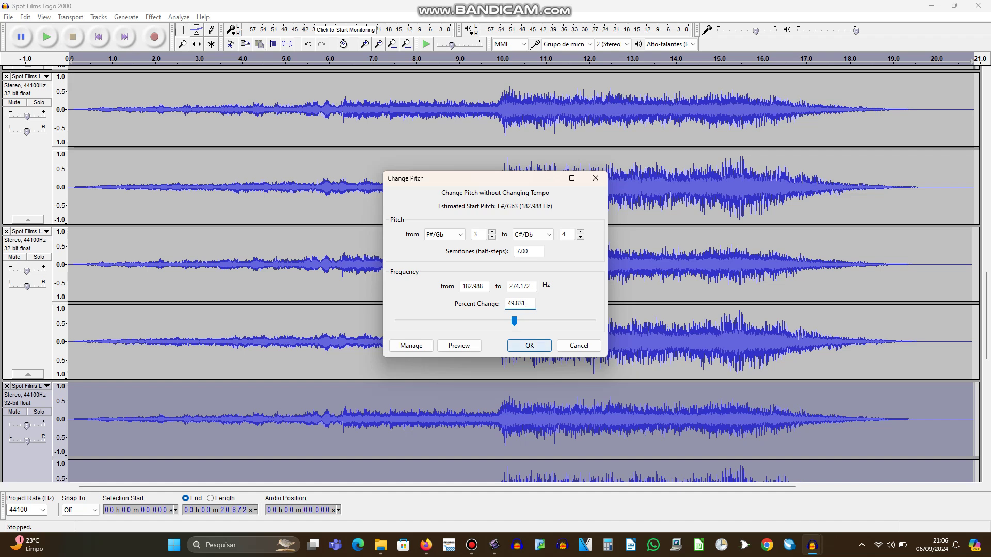
click(529, 345)
Step: Apply Change Pitch with 14 semitones to the tenth audio track
scroll(516, 273, down, 2)
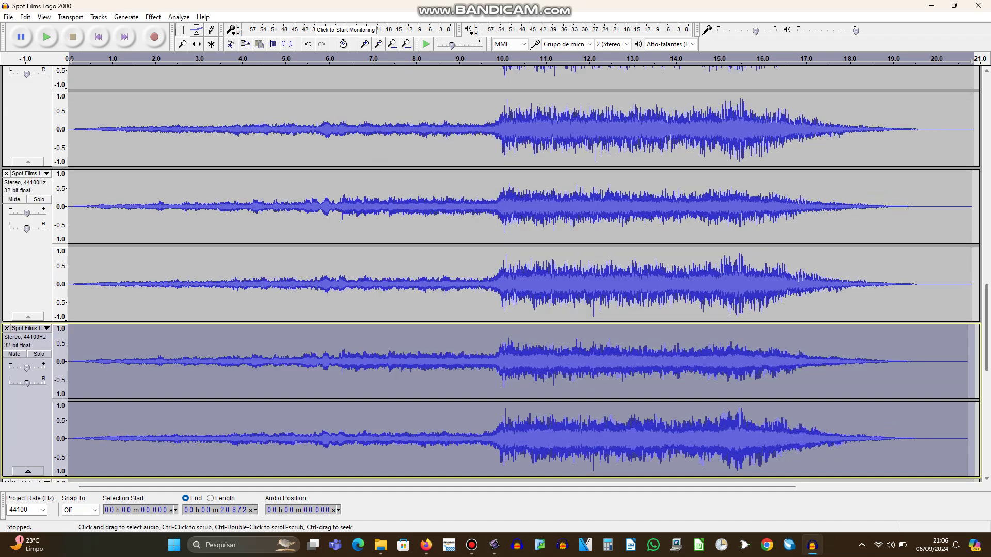
scroll(516, 273, down, 10)
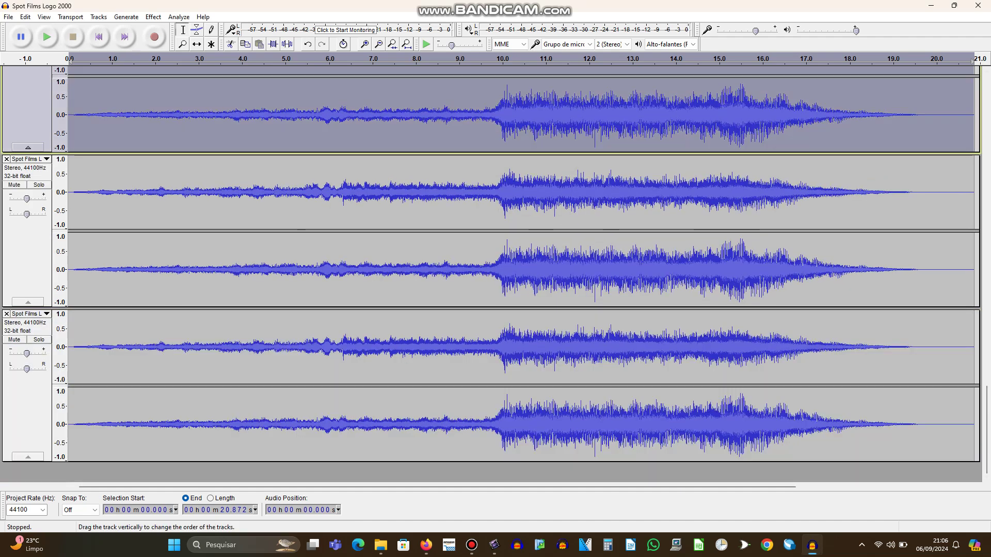
click(154, 16)
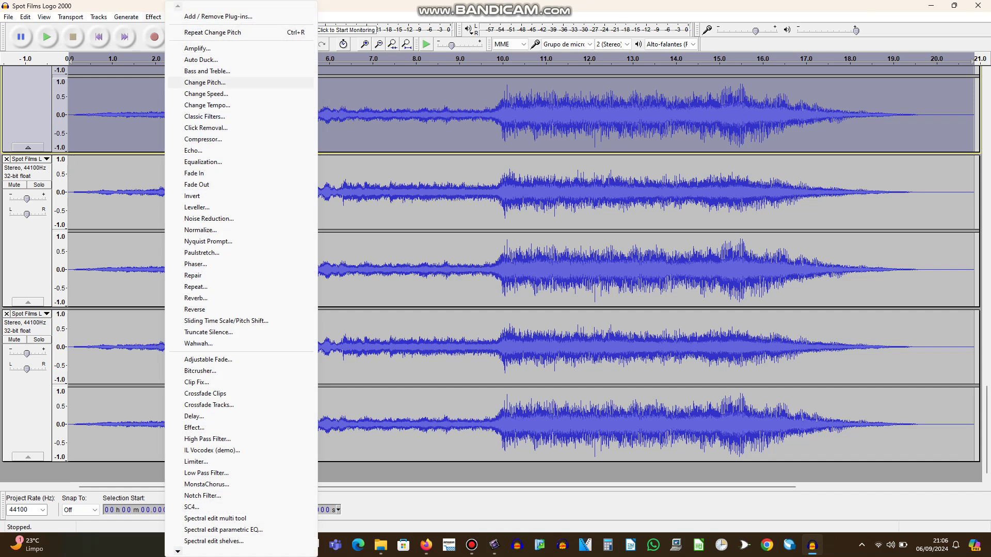
click(191, 83)
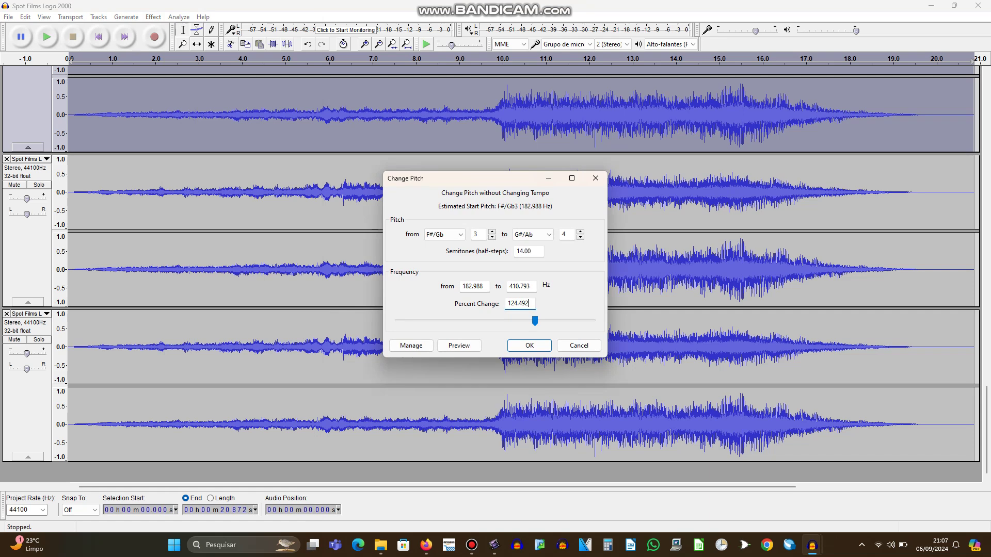
key(Return)
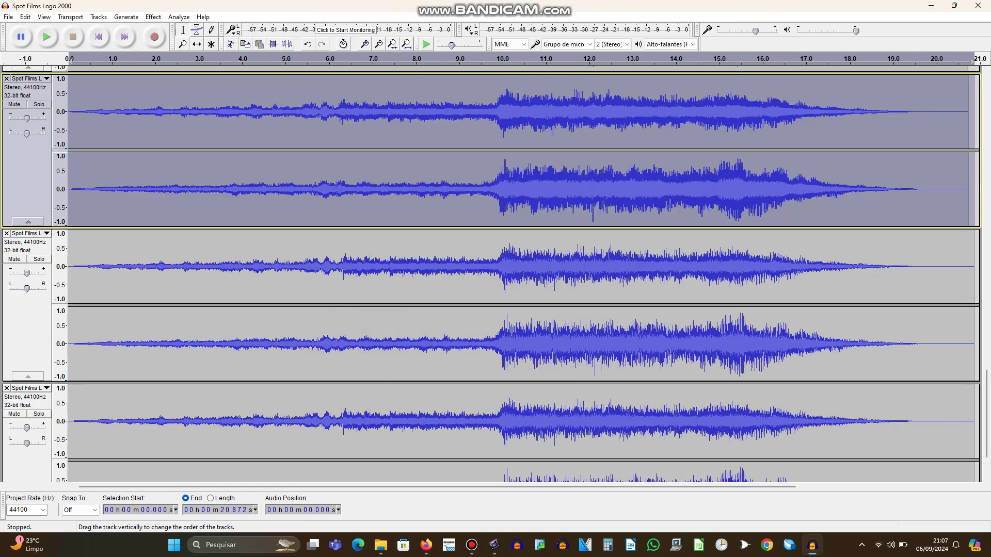
Step: Select the eleventh audio track and apply Change Pitch with 19 semitones
click(27, 320)
click(153, 16)
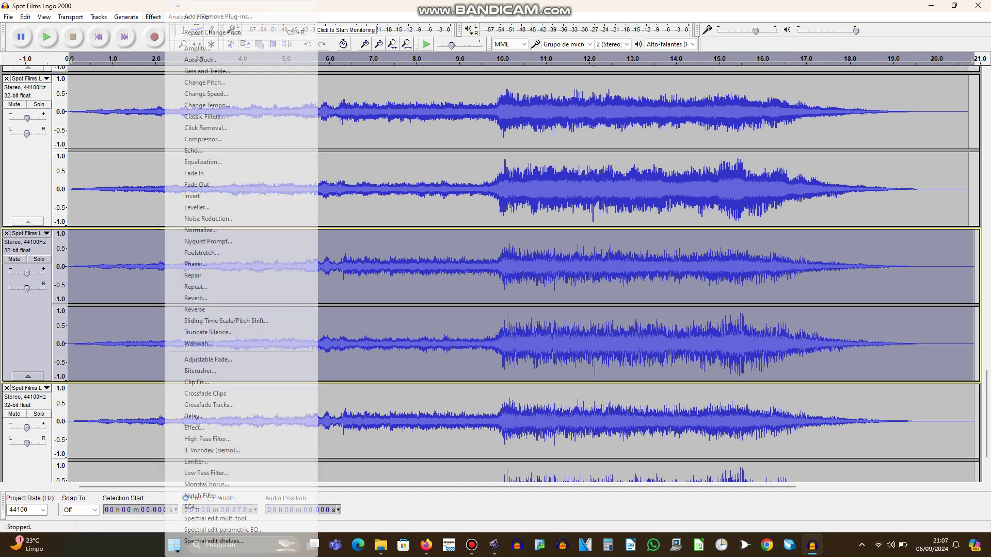
click(205, 82)
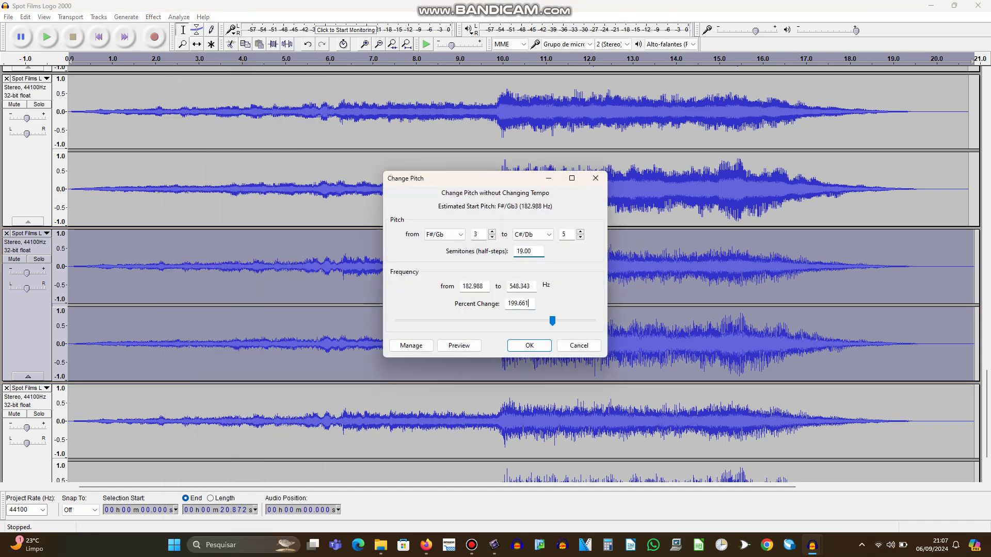
click(528, 304)
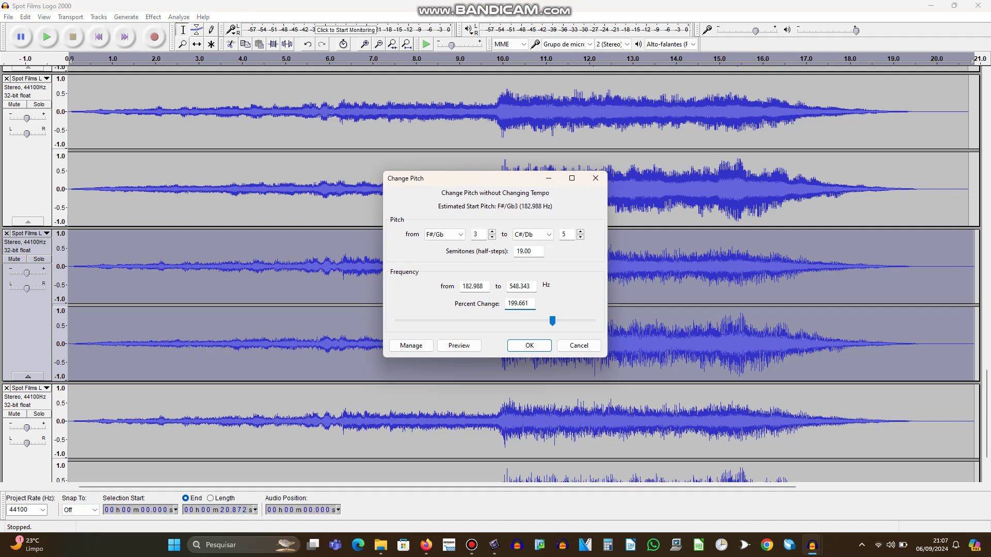
key(Return)
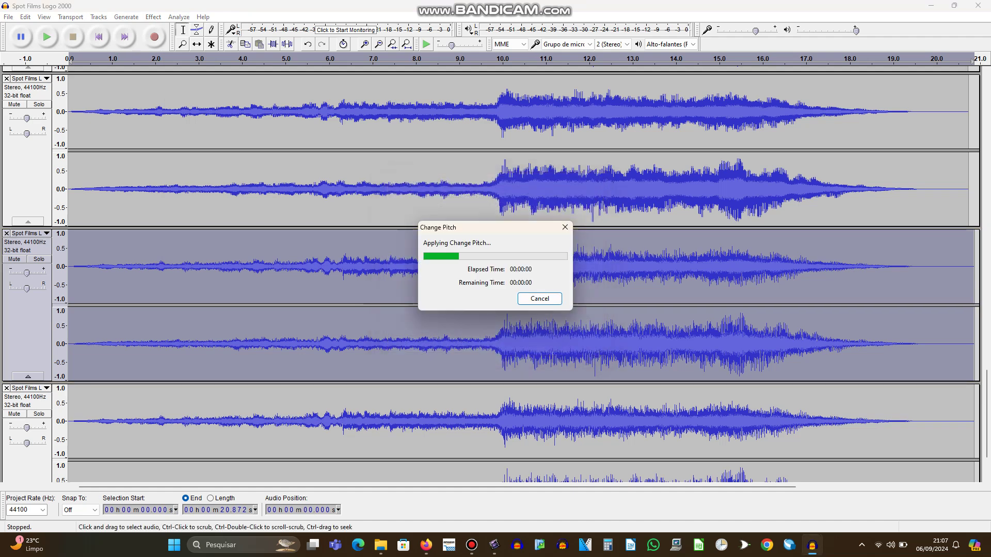
Step: Apply Change Pitch with 24 semitones to the last audio track
click(27, 401)
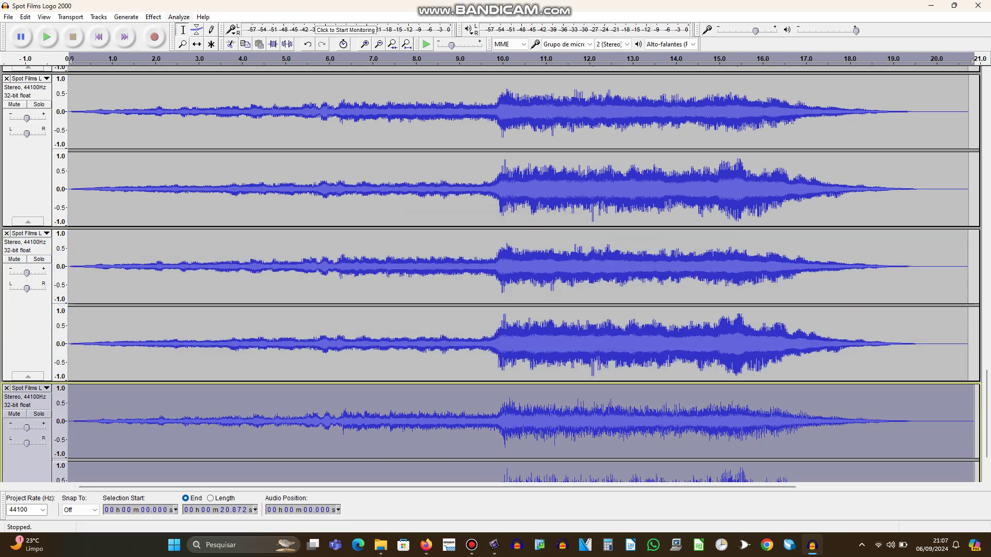
click(153, 17)
click(205, 83)
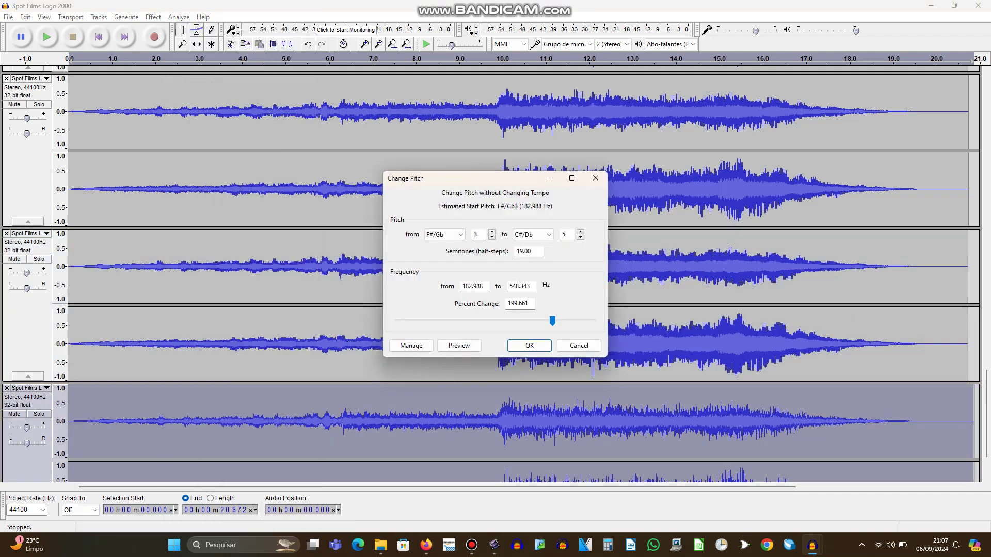
double_click(531, 251)
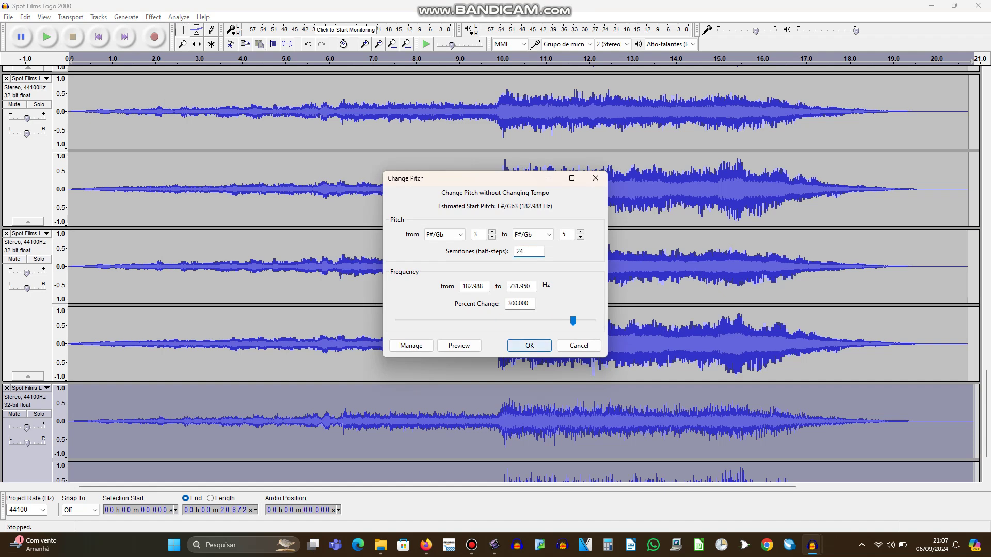
key(Return)
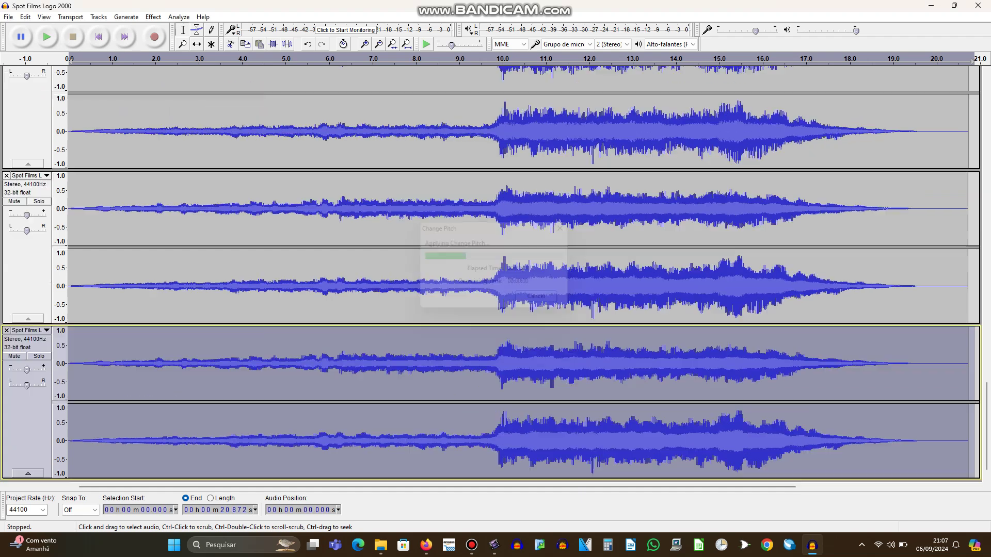
Step: Export the mix as the 16-bit PCM WAV "Spot Films Logo 2000 in G-Major 2164" with blank metadata, and close the Audacity project
click(8, 17)
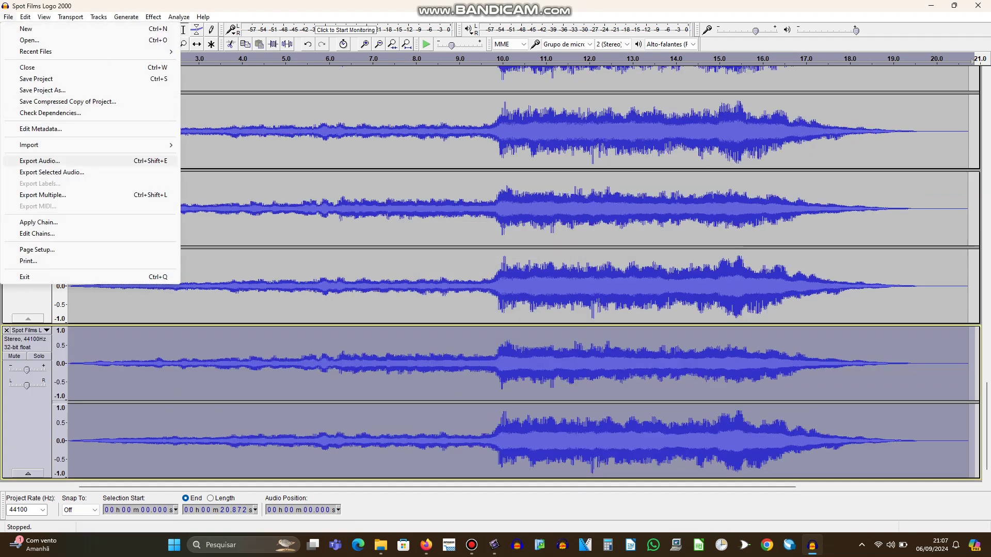
click(41, 160)
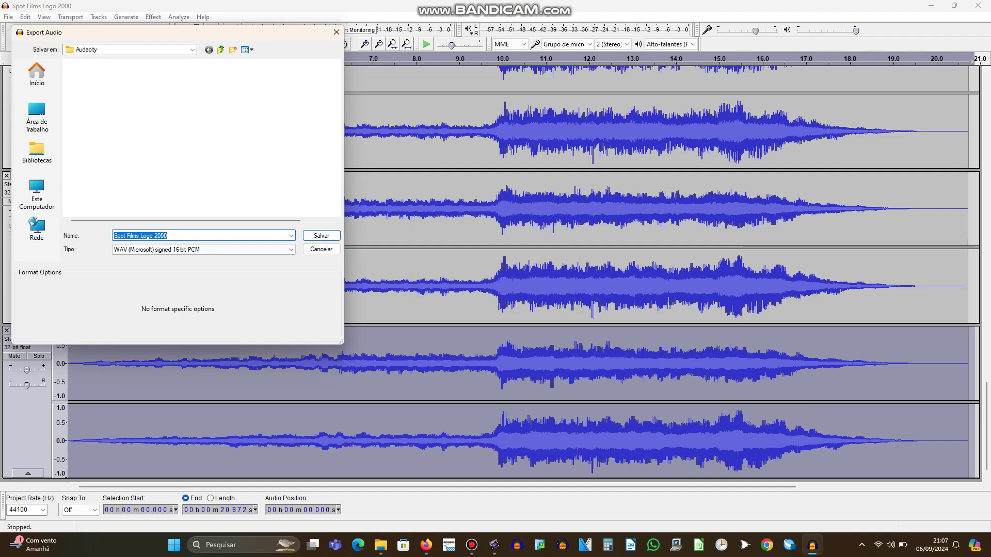
key(End)
text(in )
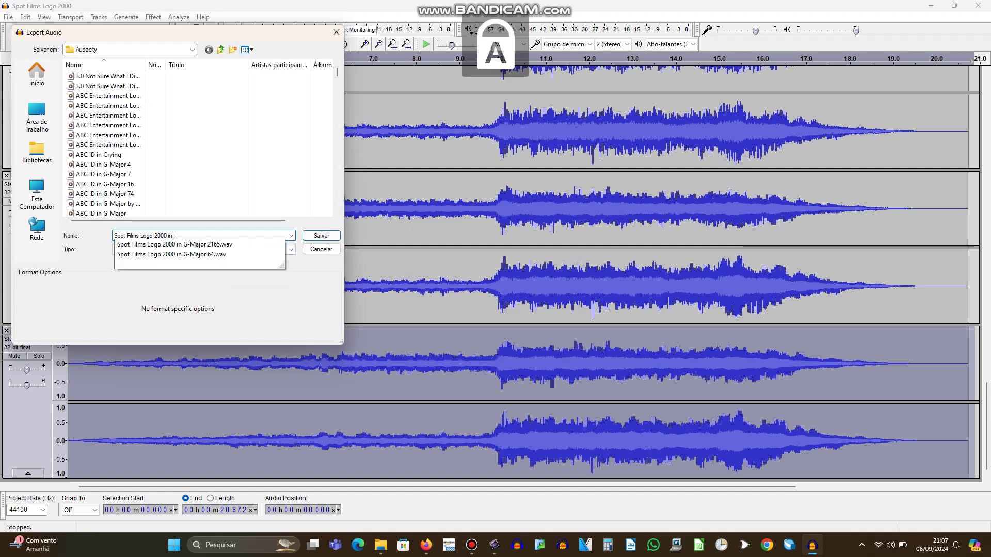
text(G-M)
key(Caps_Lock)
text(ajor 2164)
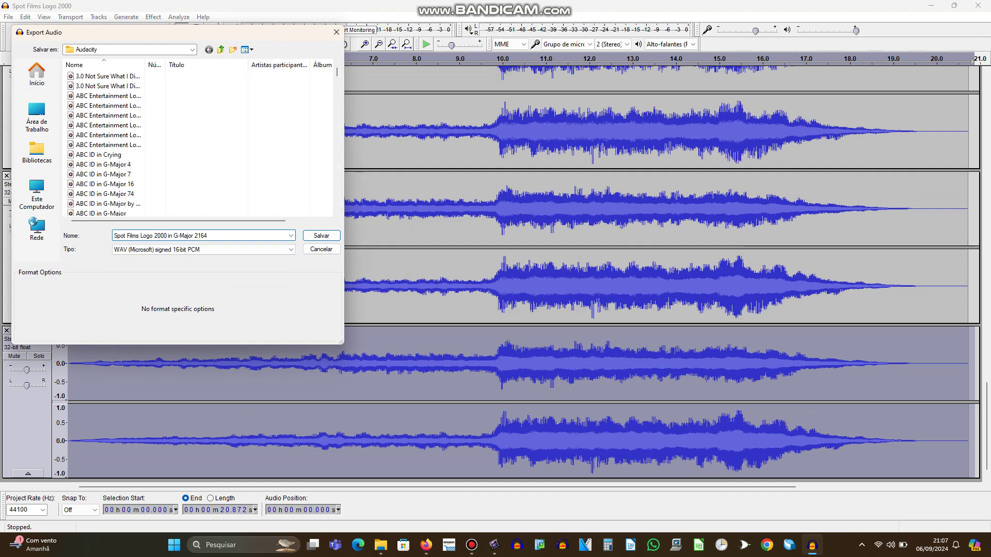
key(Return)
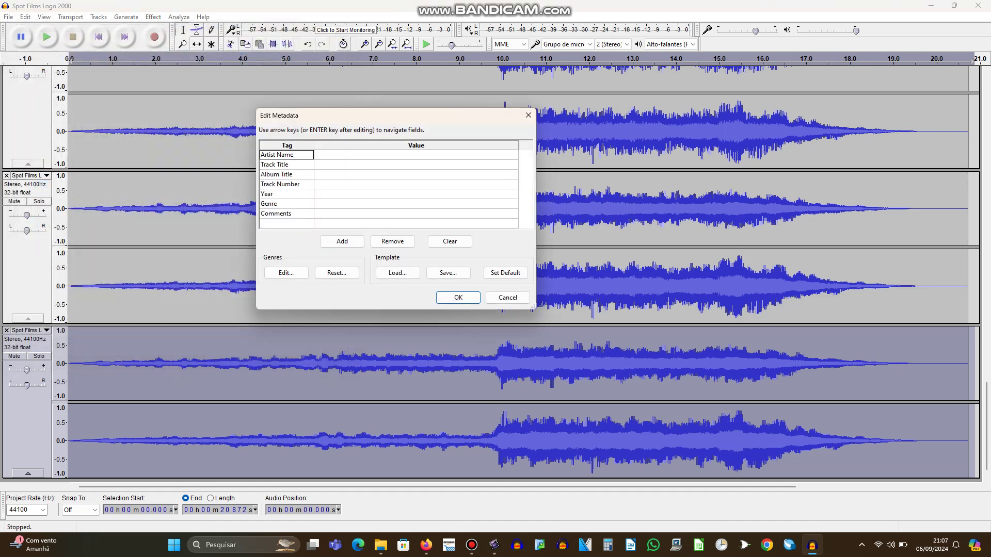
key(Return)
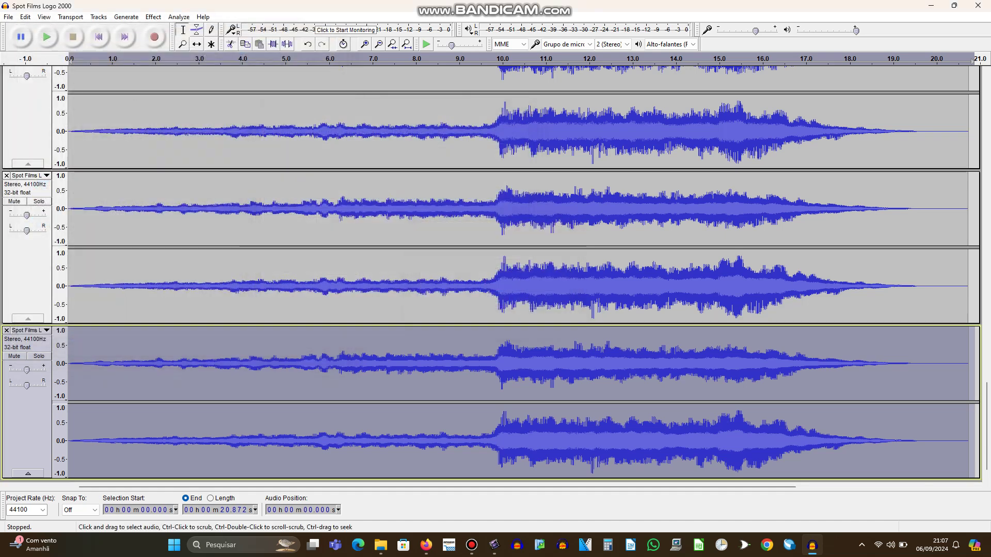
click(978, 6)
click(516, 270)
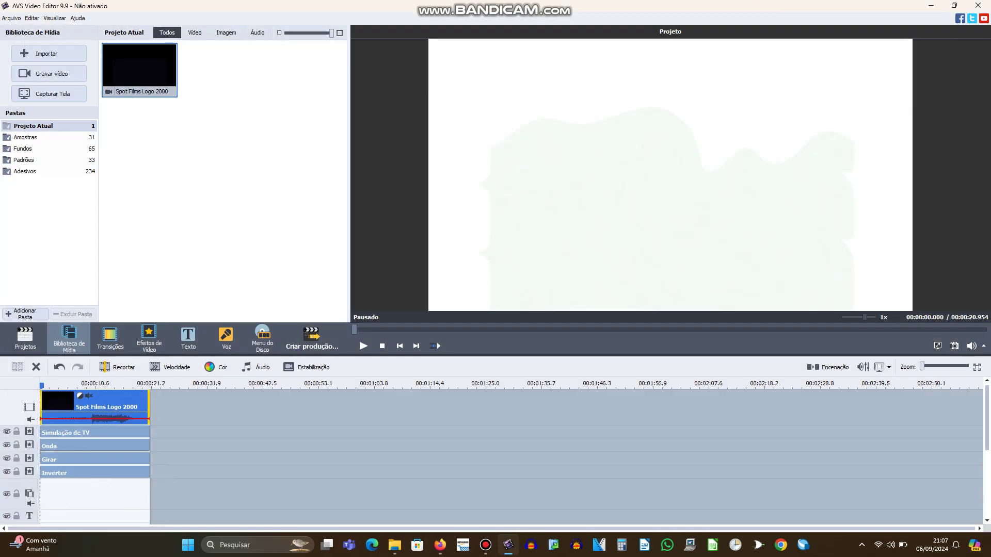
Step: Switch to File Explorer and open the Audacity folder inside Documents
scroll(94, 457, down, 3)
click(395, 545)
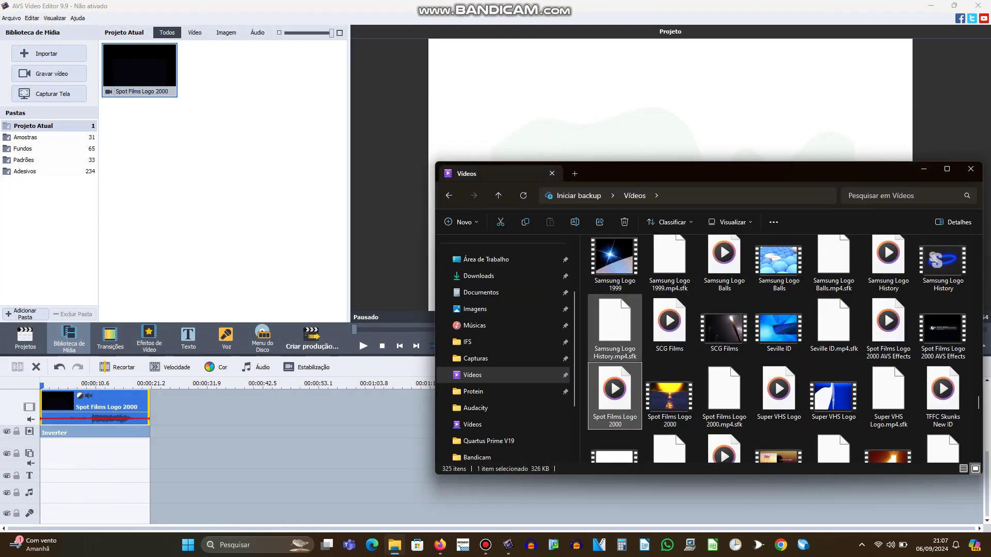
click(471, 425)
click(475, 409)
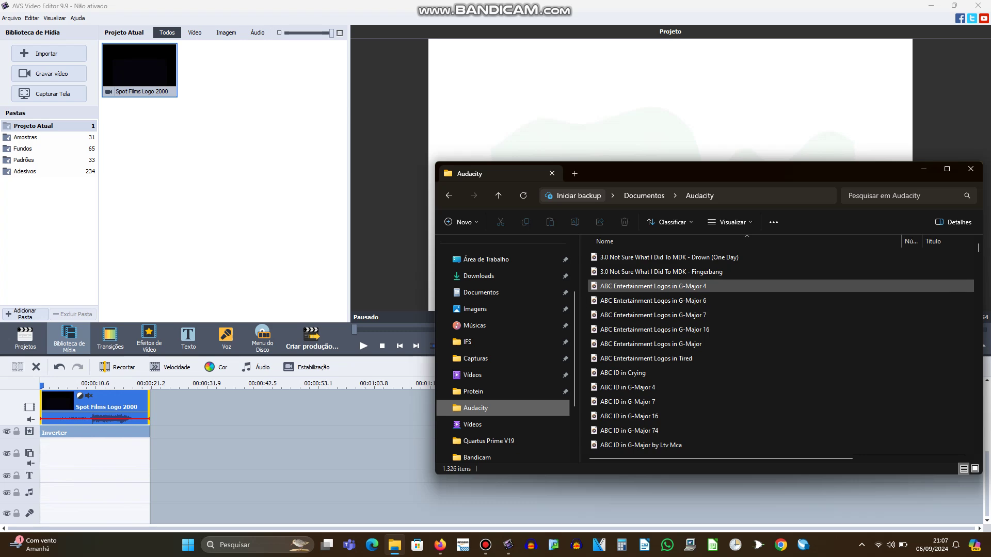
Step: Find the audio file "Spot Films Logo 2000 in G-Major 2164" and add it to the AVS Video Editor project's media library
drag(978, 251, 978, 425)
scroll(781, 374, down, 4)
scroll(723, 375, down, 20)
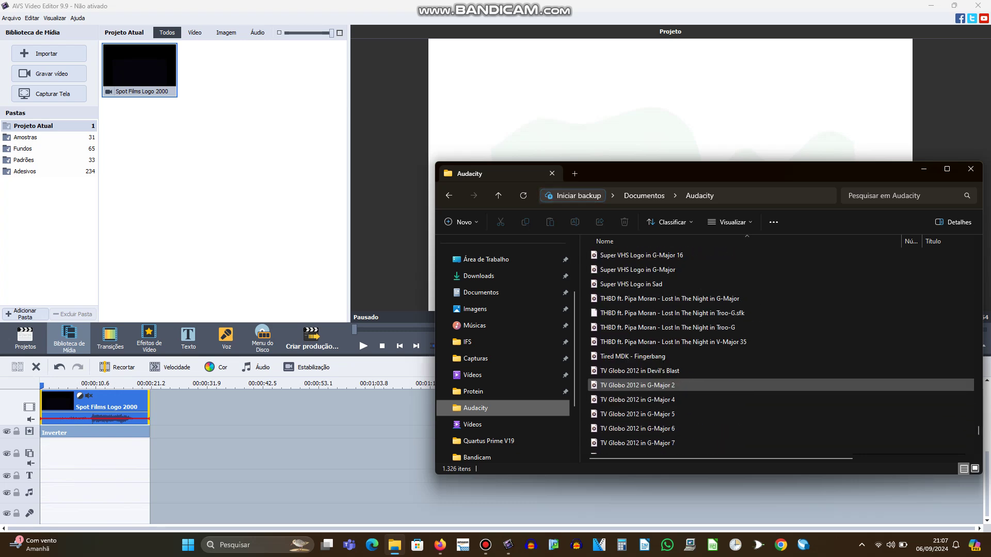
scroll(722, 361, up, 6)
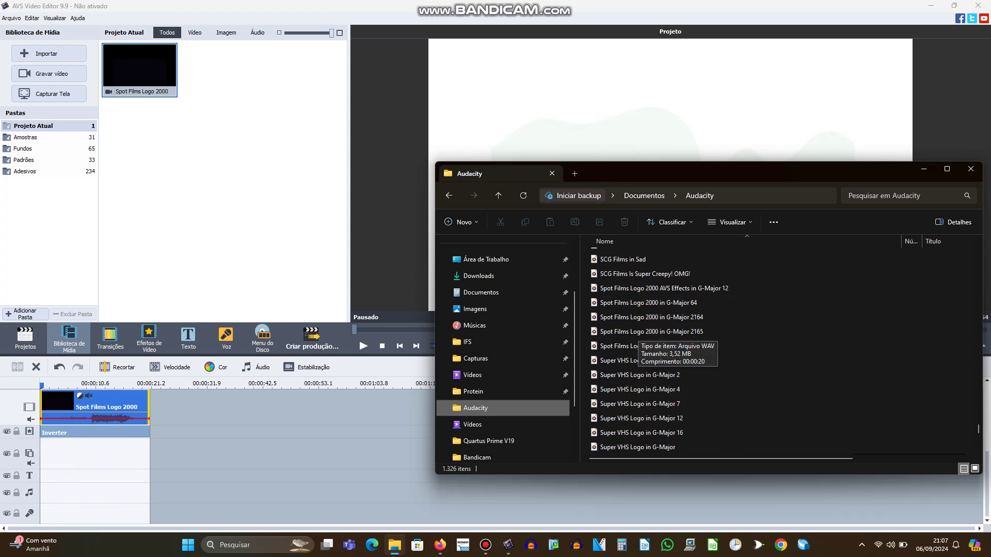
click(652, 317)
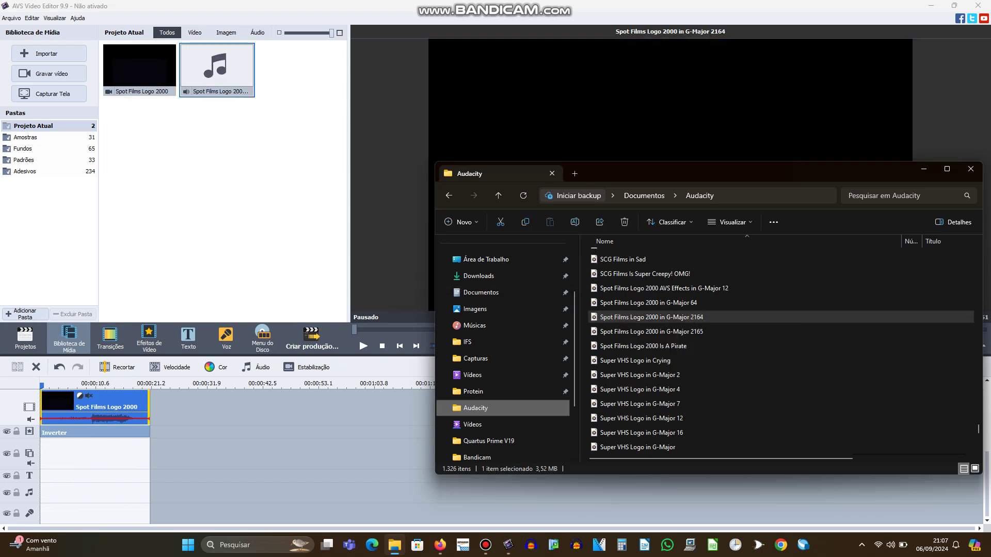
Step: Place the G-Major 2164 audio at the start of the timeline's music track and play the project preview with the video clip selected
drag(217, 69, 88, 494)
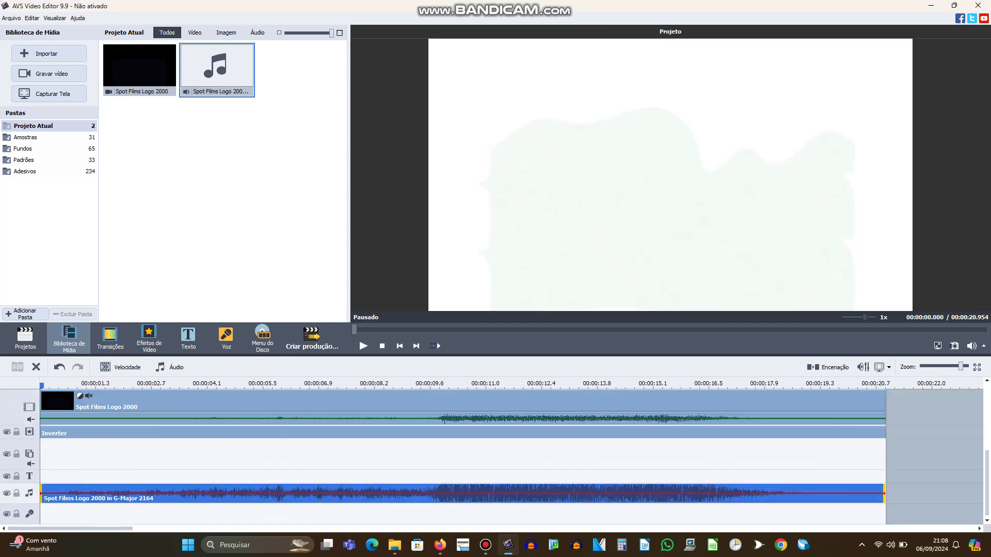
drag(961, 366, 922, 366)
click(95, 405)
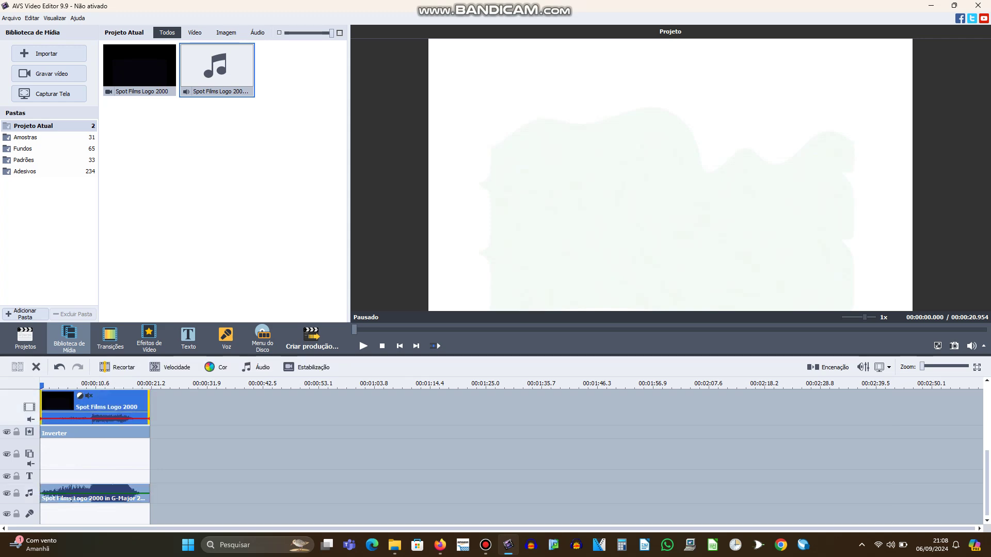
click(363, 346)
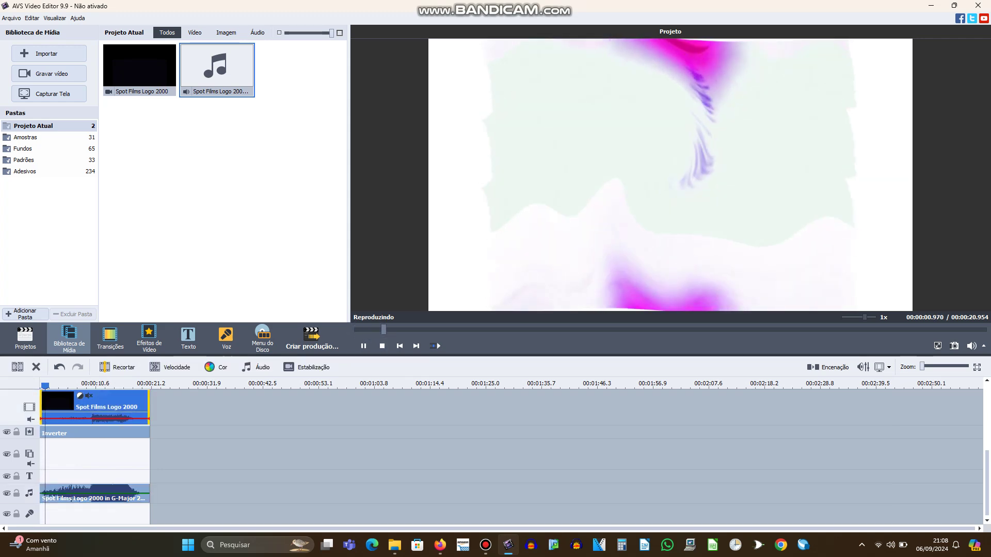